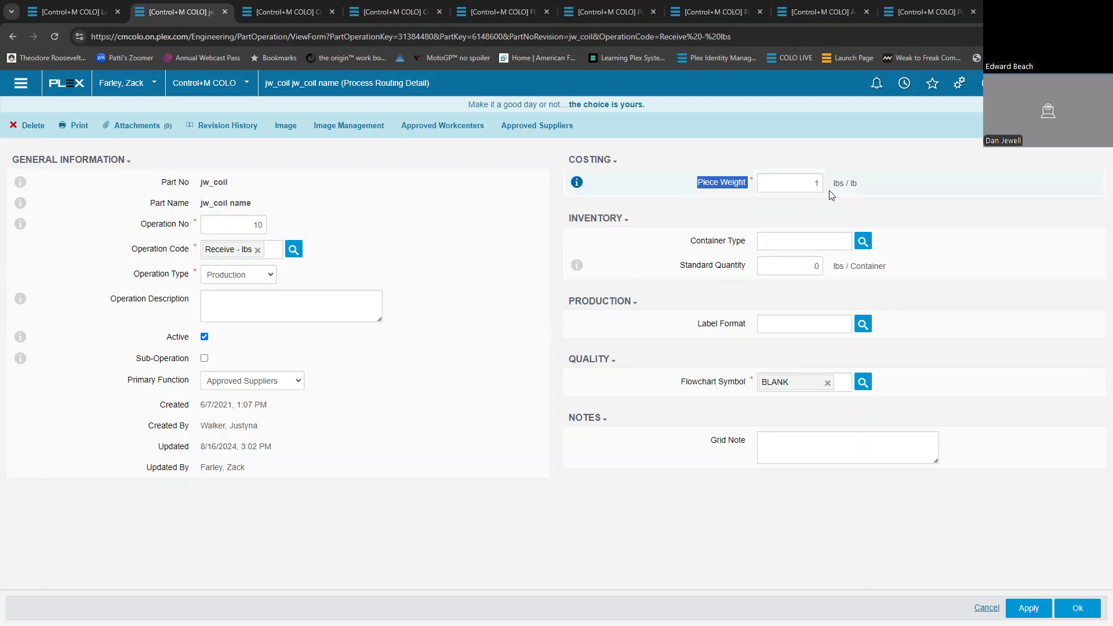
Step: Examine jw_coil's FIFO By Part receipts in the Part Cost Structure FIFO and LIFO report and drill into its net weight inventory
{"action": "left_click", "coordinate": [281, 12]}
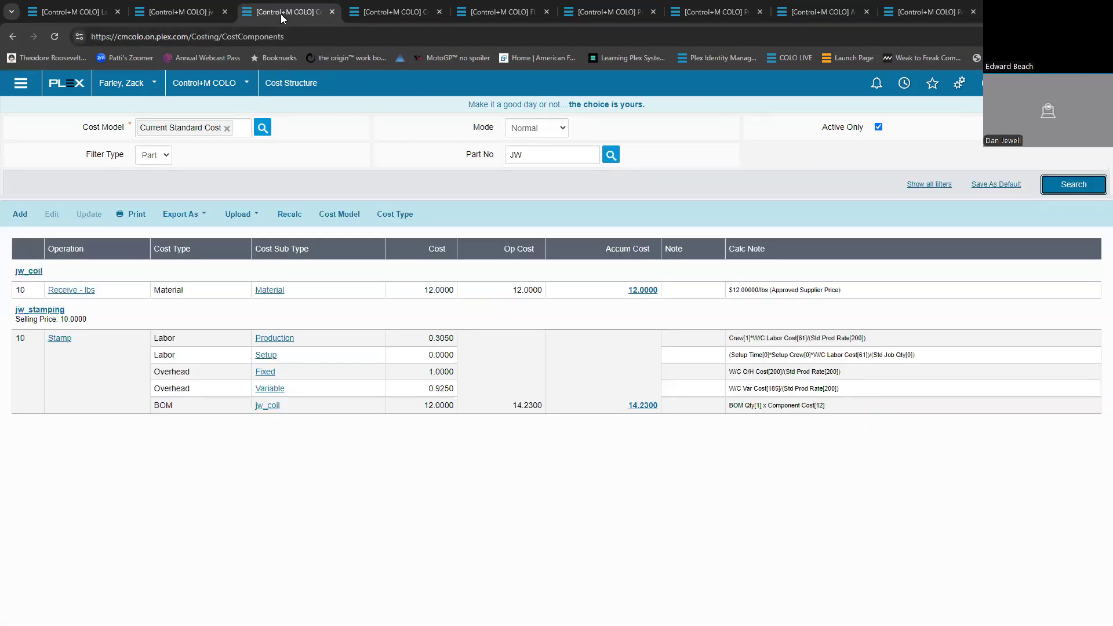
{"action": "left_click", "coordinate": [394, 13]}
{"action": "left_click", "coordinate": [501, 13]}
{"action": "left_click", "coordinate": [603, 14]}
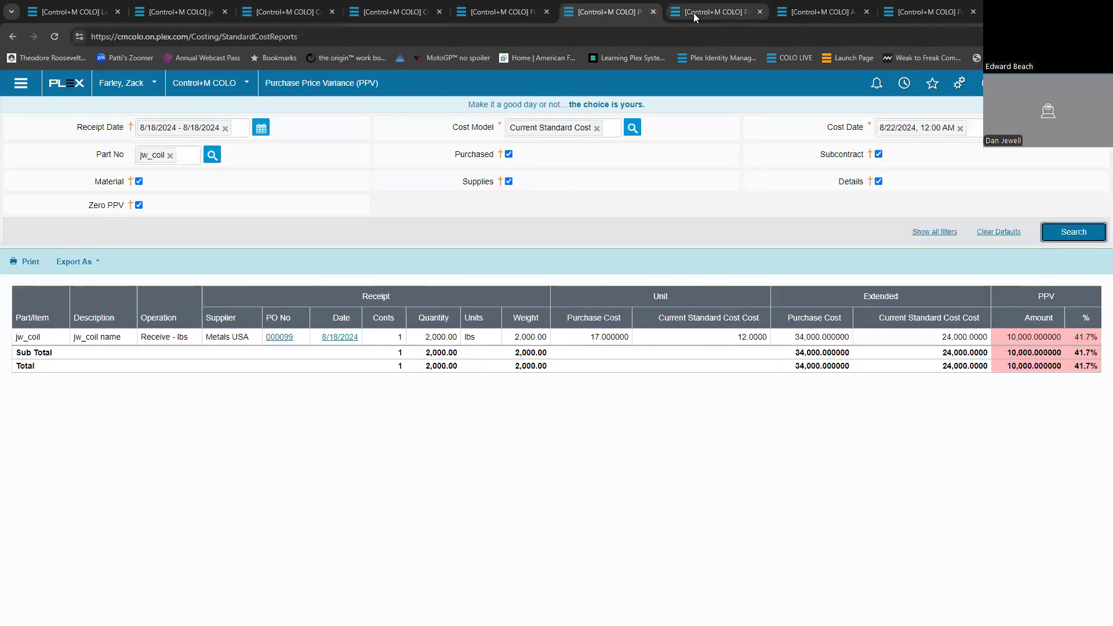
{"action": "left_click", "coordinate": [694, 12]}
{"action": "left_click", "coordinate": [808, 14]}
{"action": "left_click", "coordinate": [911, 14]}
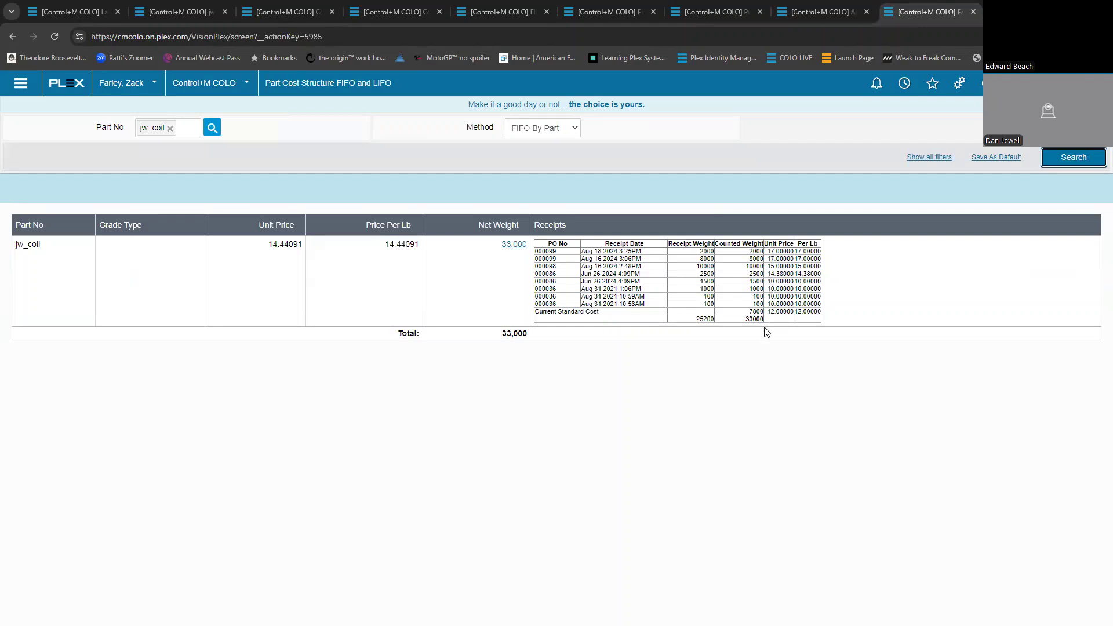
{"action": "key", "text": "ctrl+plus"}
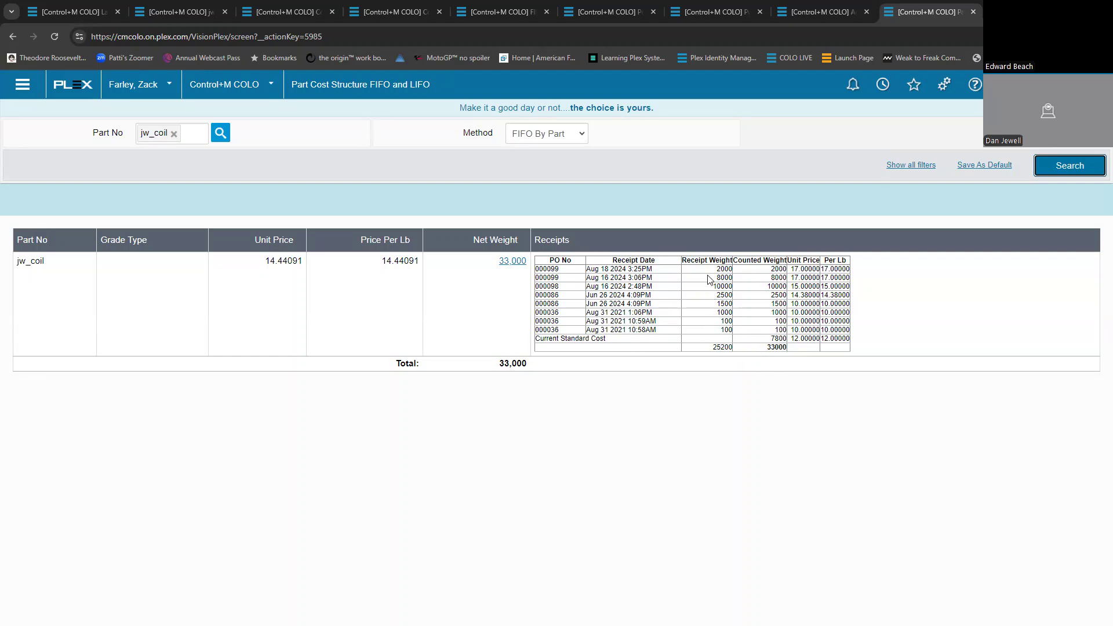
{"action": "left_click", "coordinate": [511, 264]}
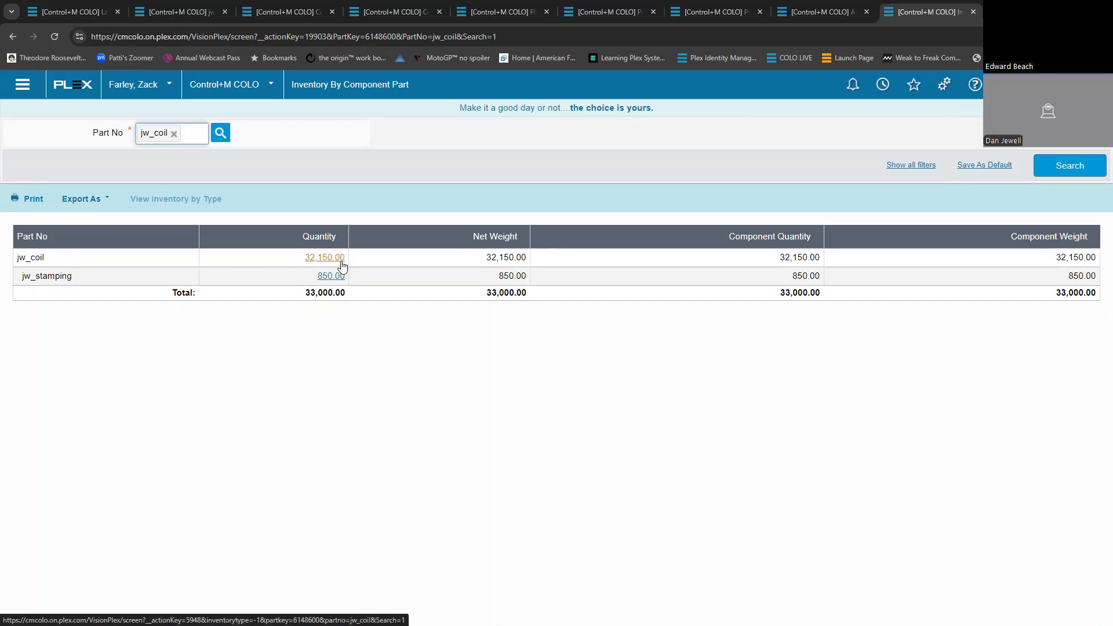
Step: Compare the JW parts' Current Standard Cost and FIFO cost structures, then return from the component inventory to the FIFO and LIFO report
{"action": "left_click", "coordinate": [282, 10]}
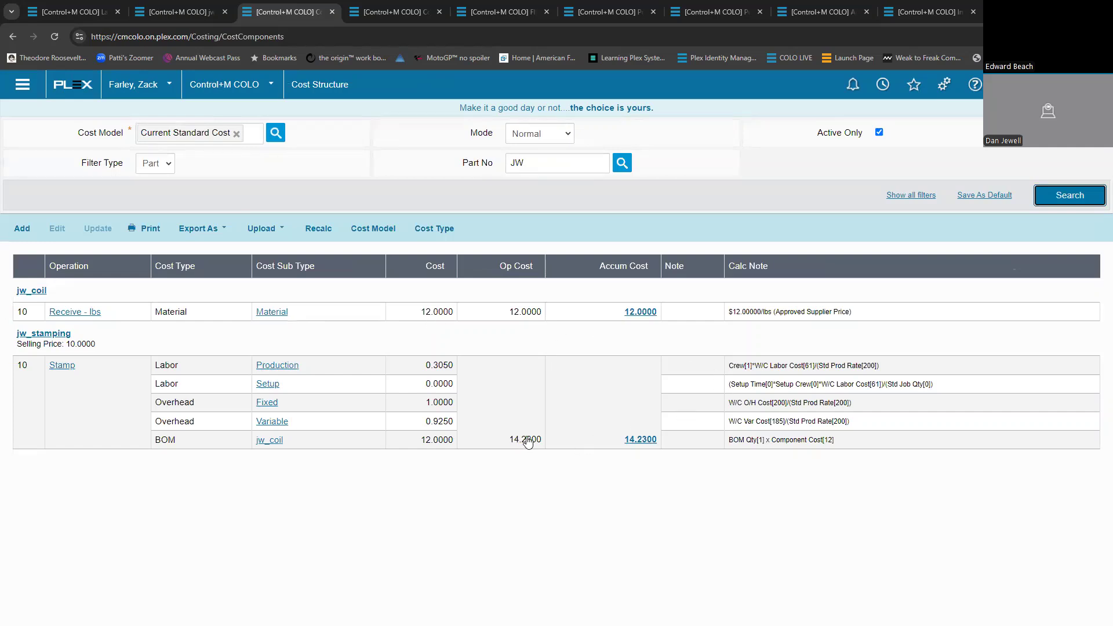
{"action": "key", "text": "ctrl+Tab"}
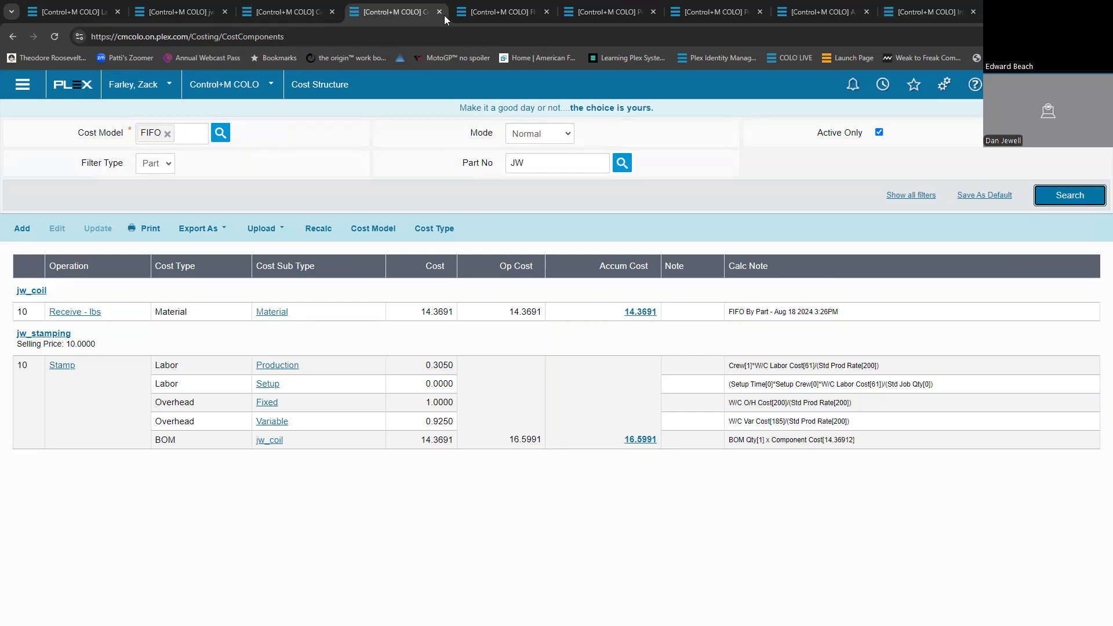
{"action": "left_click", "coordinate": [482, 16]}
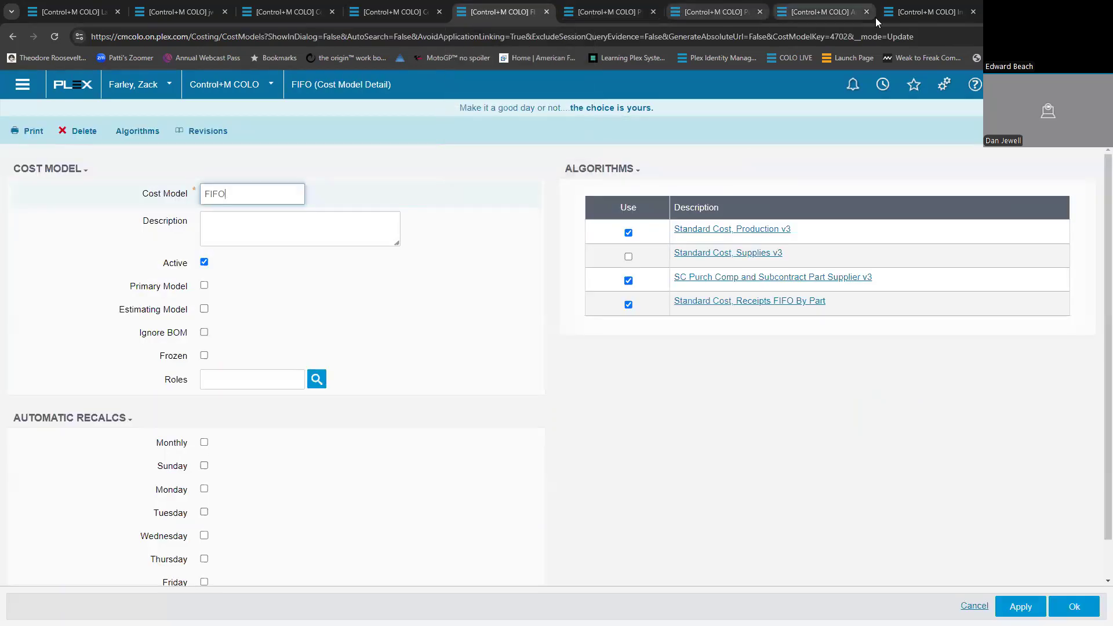
{"action": "left_click", "coordinate": [907, 10]}
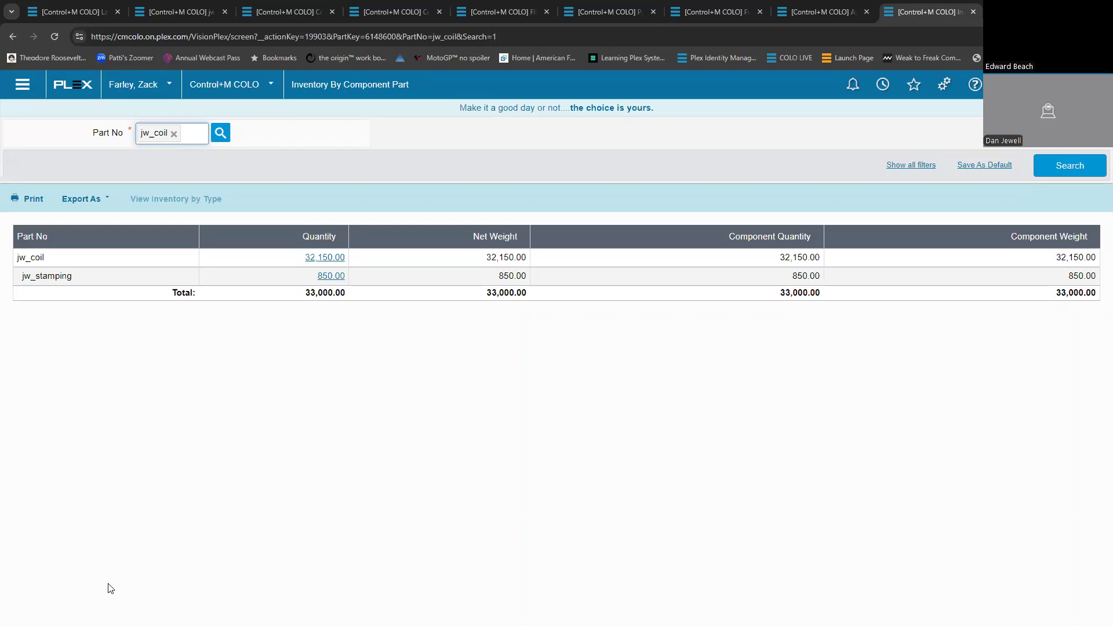
{"action": "left_click", "coordinate": [13, 36]}
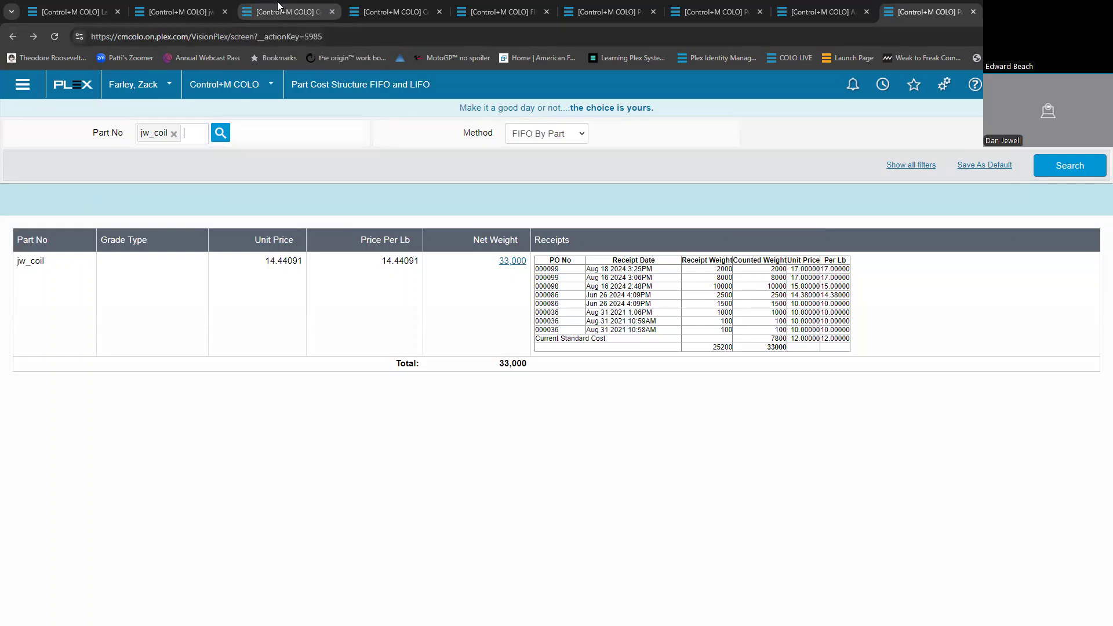
Step: Examine the "Standard Cost, Receipts FIFO By Part" algorithm details of the FIFO cost model and return to the model
{"action": "left_click", "coordinate": [278, 1]}
{"action": "left_click", "coordinate": [374, 16]}
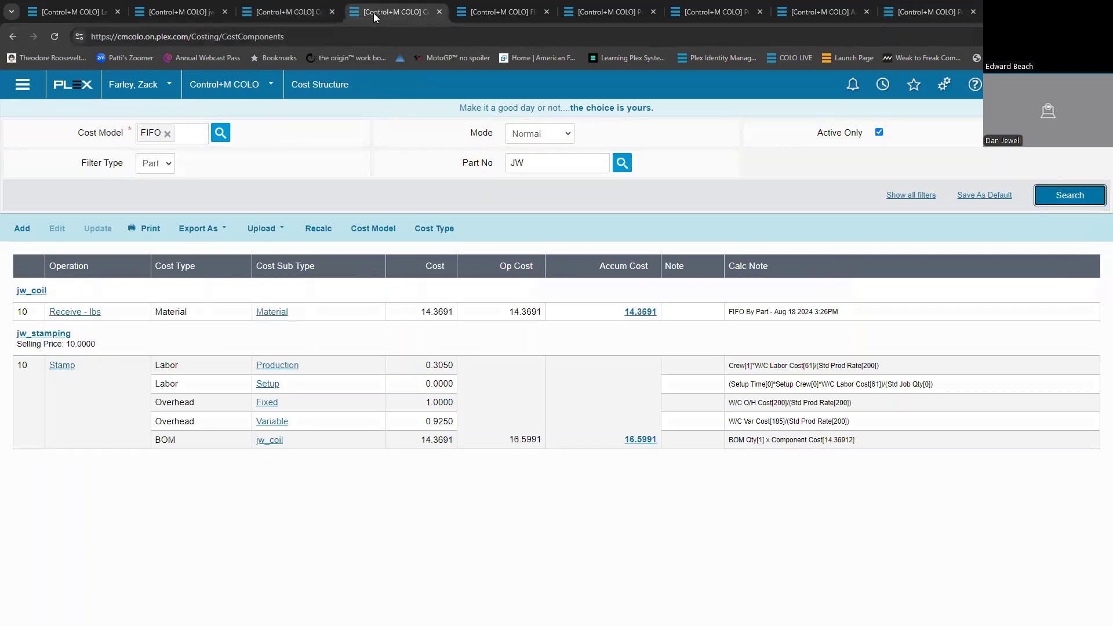
{"action": "left_click", "coordinate": [470, 16]}
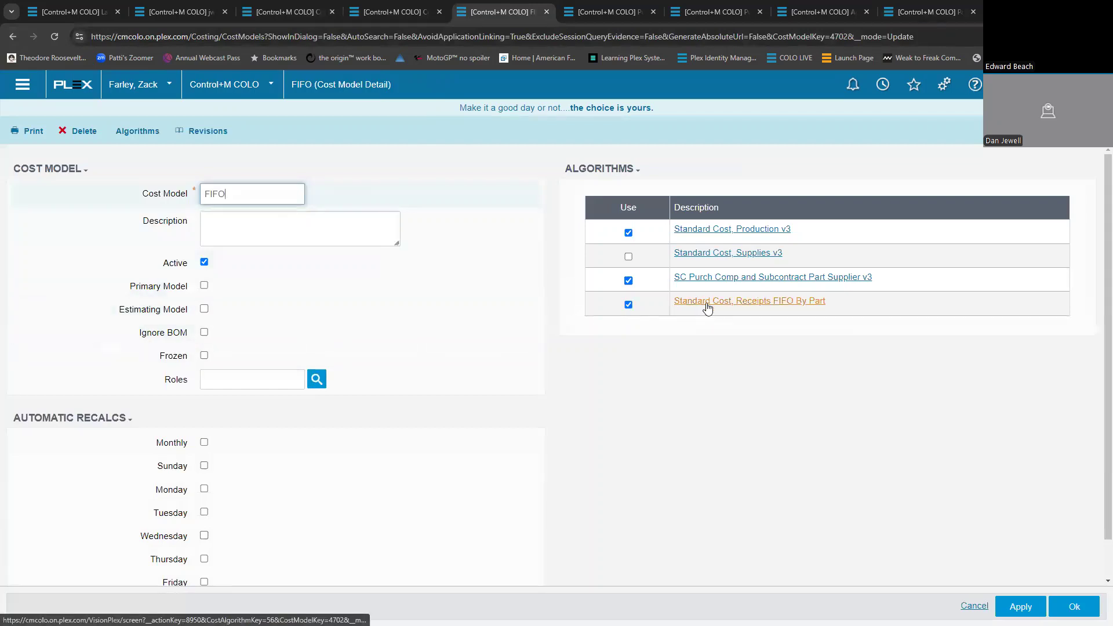
{"action": "left_click", "coordinate": [751, 307]}
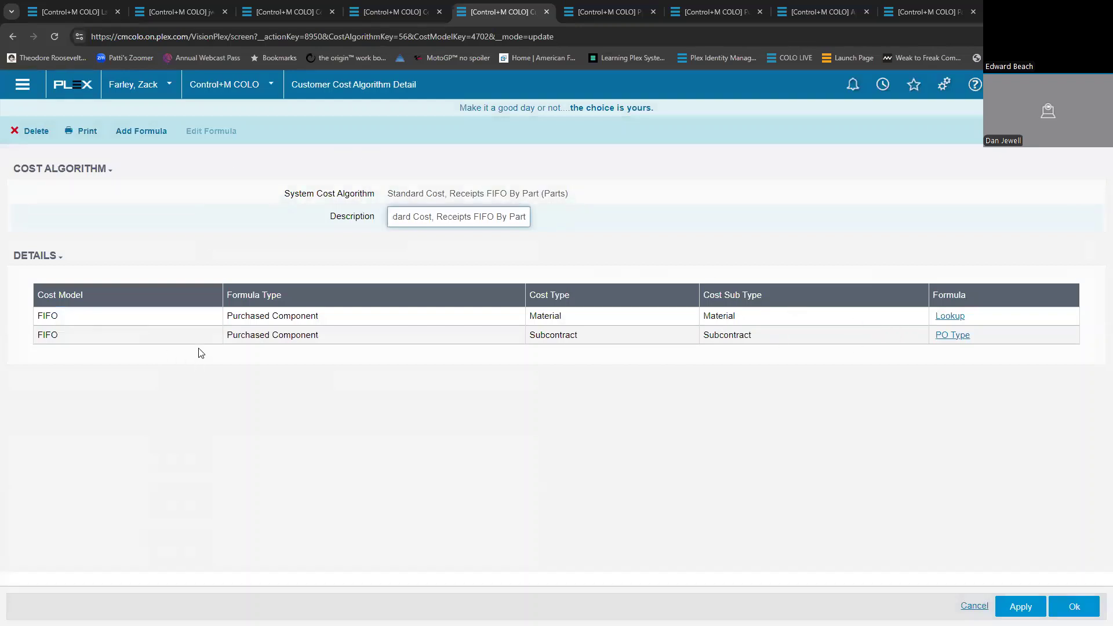
{"action": "left_click", "coordinate": [12, 38]}
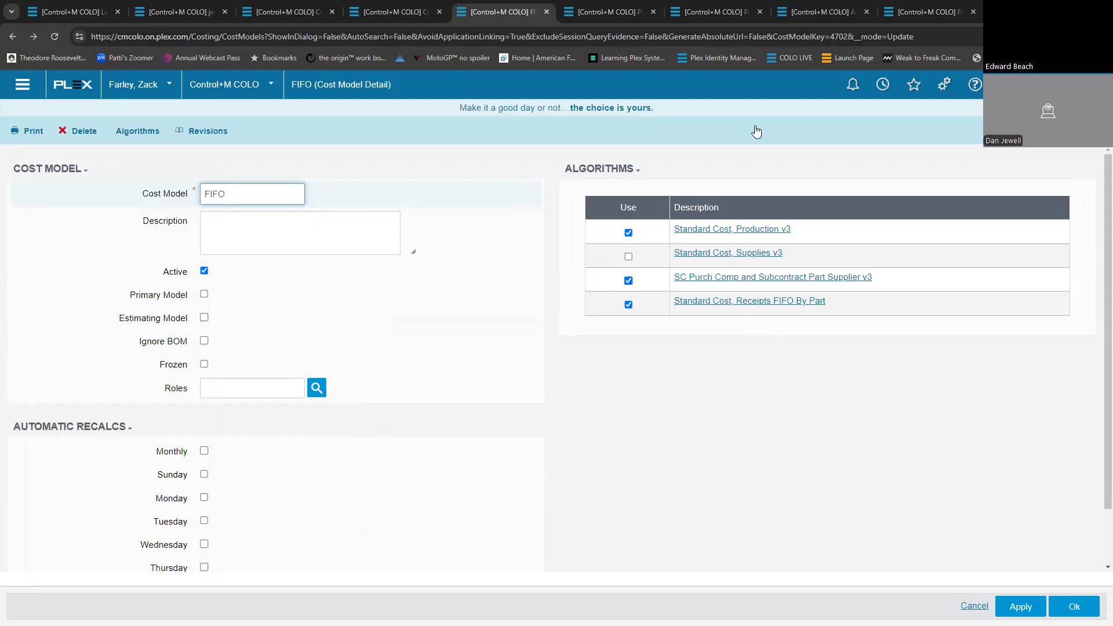
Step: Run the Part Cost Structure FIFO and LIFO report for jw_coil with the LIFO By Part method
{"action": "left_click", "coordinate": [901, 12]}
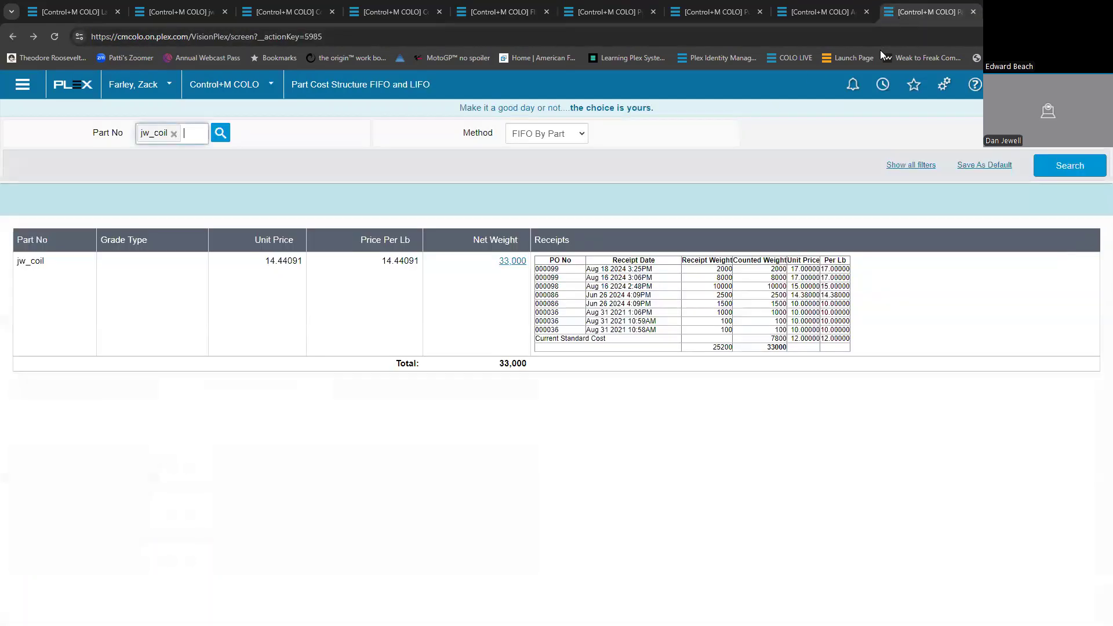
{"action": "left_click", "coordinate": [577, 134]}
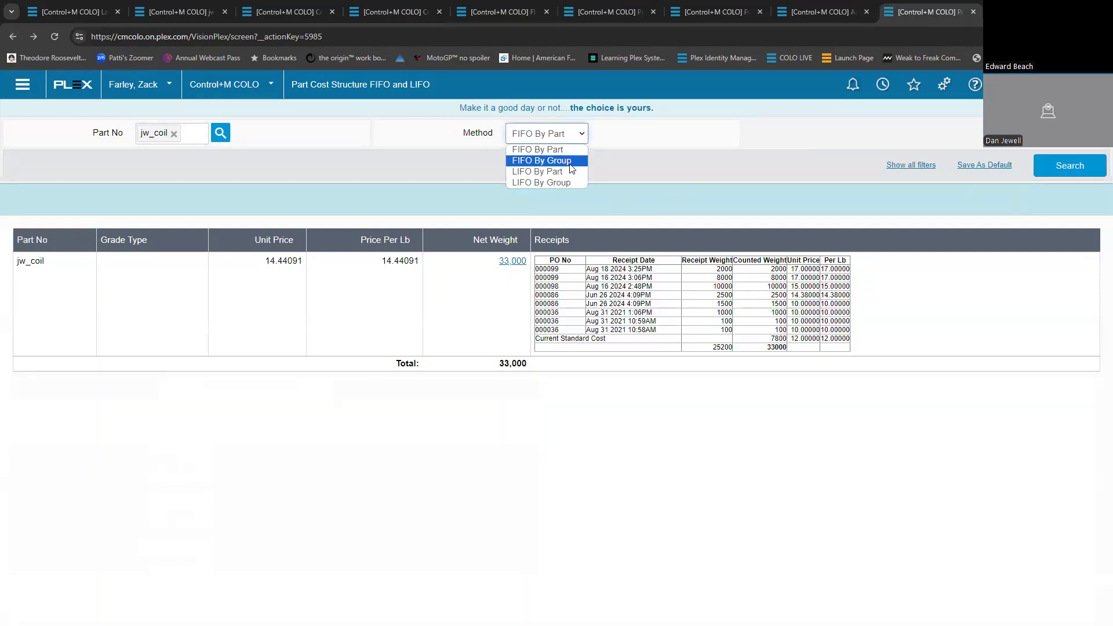
{"action": "left_click", "coordinate": [537, 172]}
{"action": "left_click", "coordinate": [1063, 166]}
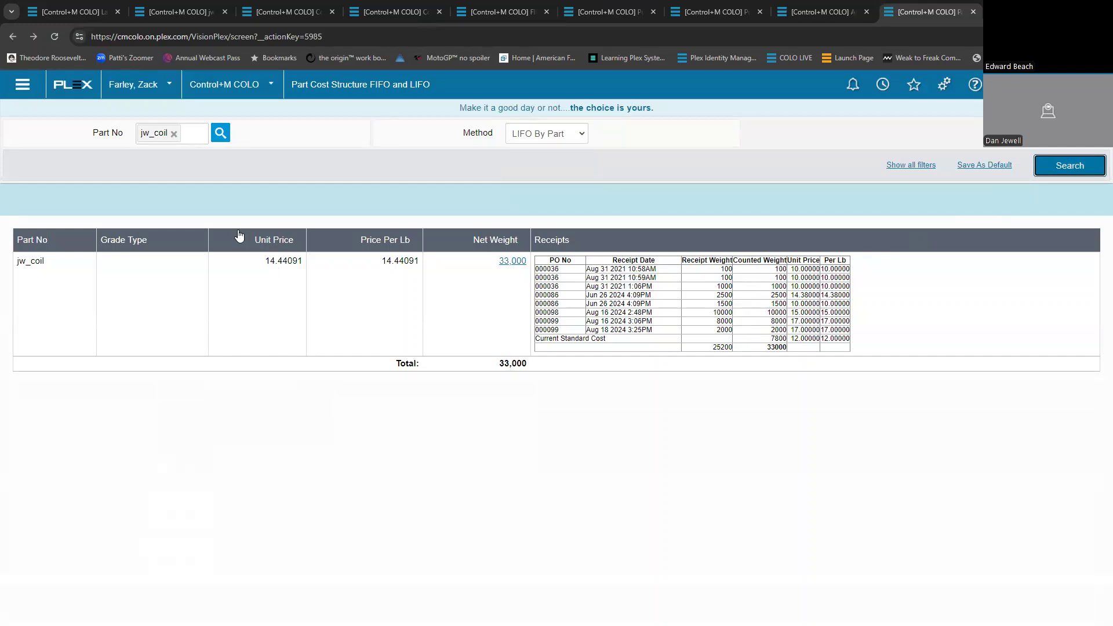
Step: Rerun the jw_coil cost structure report with the FIFO By Part method
{"action": "left_click", "coordinate": [574, 140]}
{"action": "left_click", "coordinate": [576, 146]}
{"action": "left_click", "coordinate": [1060, 168]}
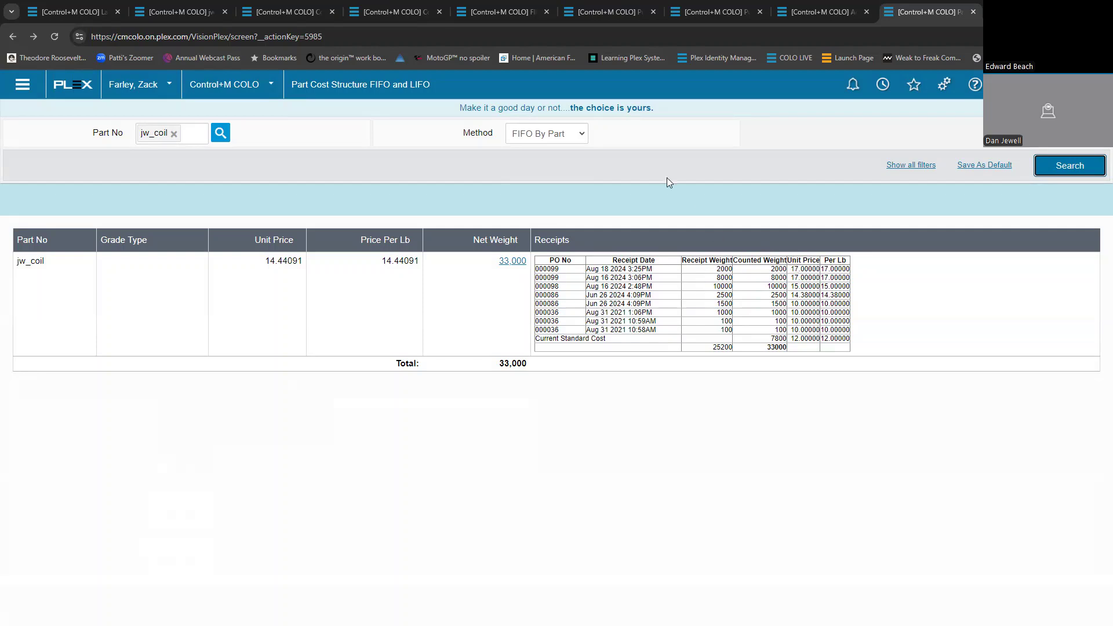
Step: Open the RECEIVED accounts payable invoice from Metals USA and set its jw_coil distribution line's unit price to 20
{"action": "left_click", "coordinate": [821, 13]}
{"action": "left_click", "coordinate": [115, 300]}
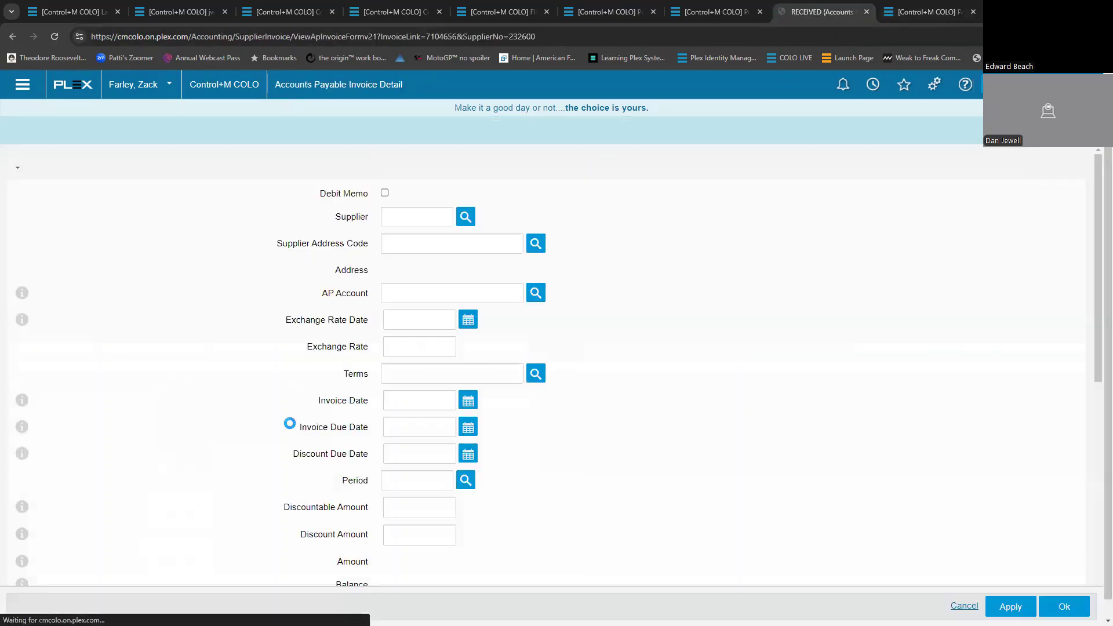
{"action": "scroll", "coordinate": [562, 460], "scroll_direction": "down", "scroll_amount": 4}
{"action": "left_click", "coordinate": [826, 472]}
{"action": "type", "text": "20"}
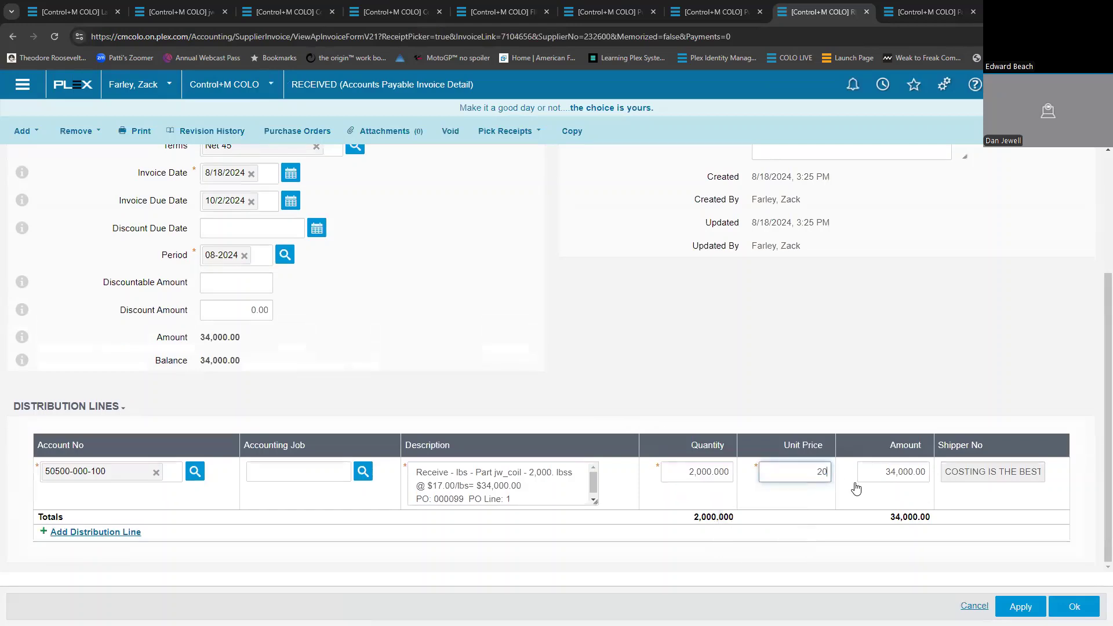
Step: Replace RECEIVED with the supplier's invoice number on the Metals USA invoice and apply the changes
{"action": "scroll", "coordinate": [863, 359], "scroll_direction": "up", "scroll_amount": 3}
{"action": "left_click", "coordinate": [823, 186]}
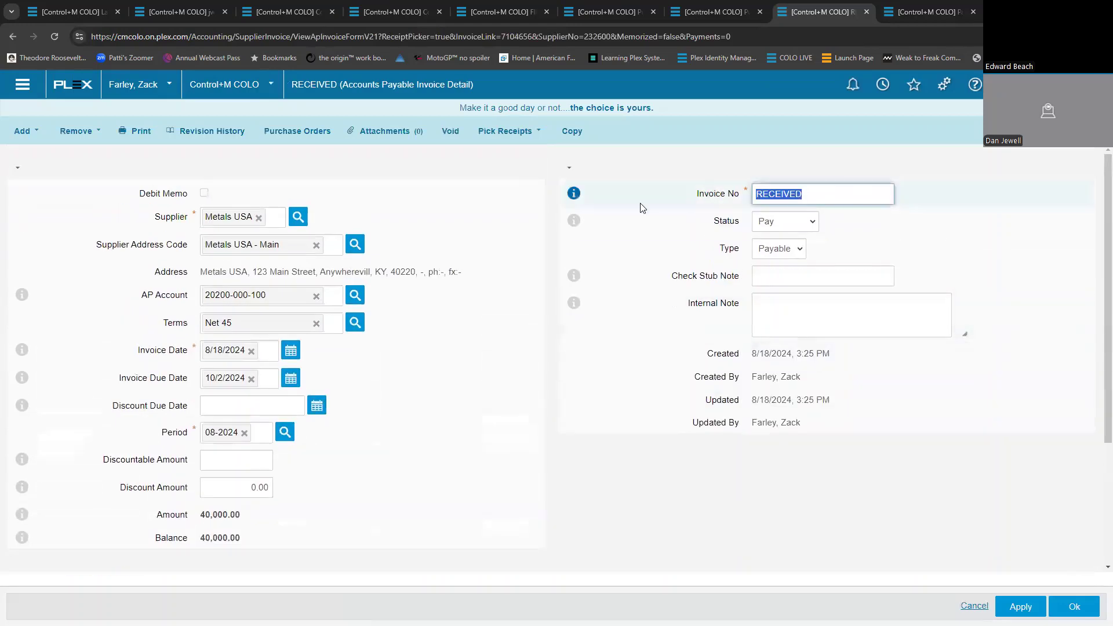
{"action": "type", "text": "123456"}
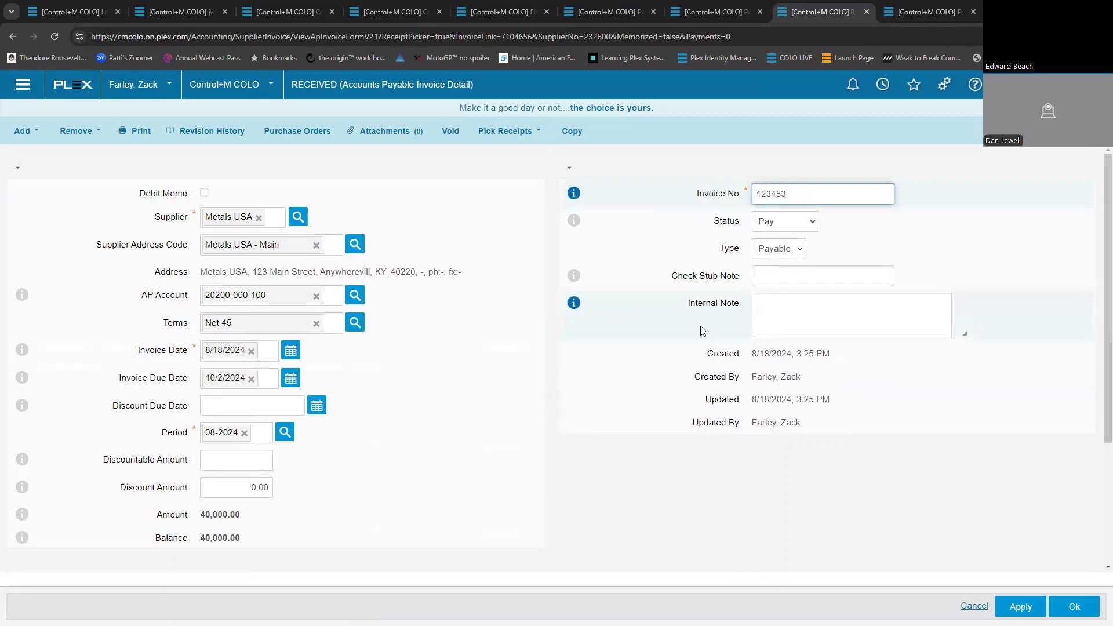
{"action": "scroll", "coordinate": [699, 327], "scroll_direction": "down", "scroll_amount": 3}
{"action": "left_click", "coordinate": [1020, 606]}
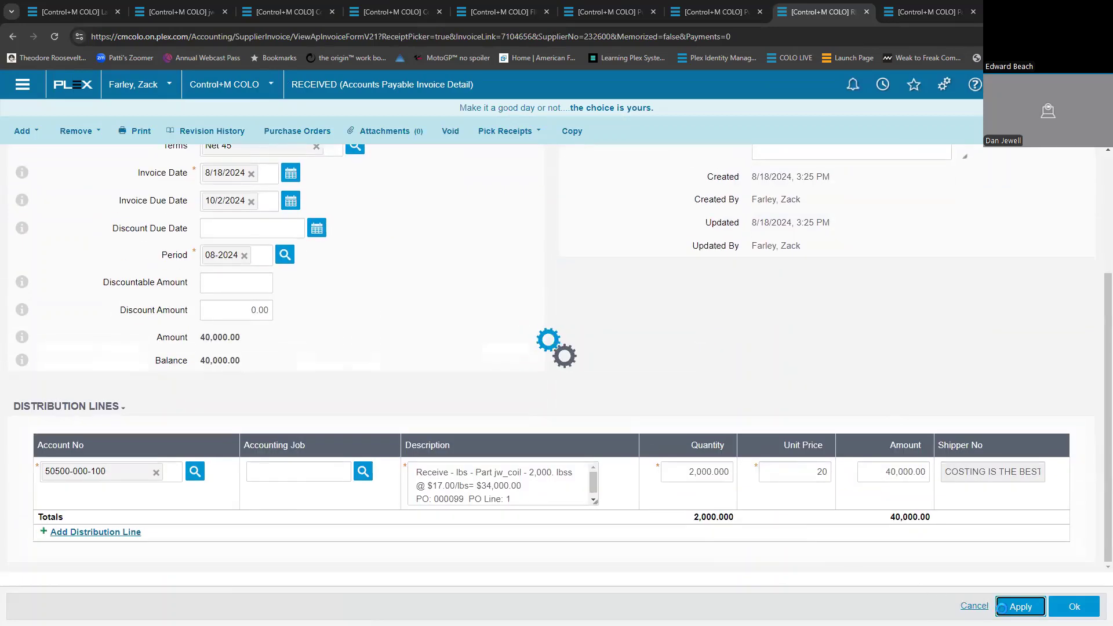
Step: Rerun jw_coil's FIFO By Part cost structure report and compare its receipt prices with the unit price on the invoice's distribution line
{"action": "left_click", "coordinate": [913, 10]}
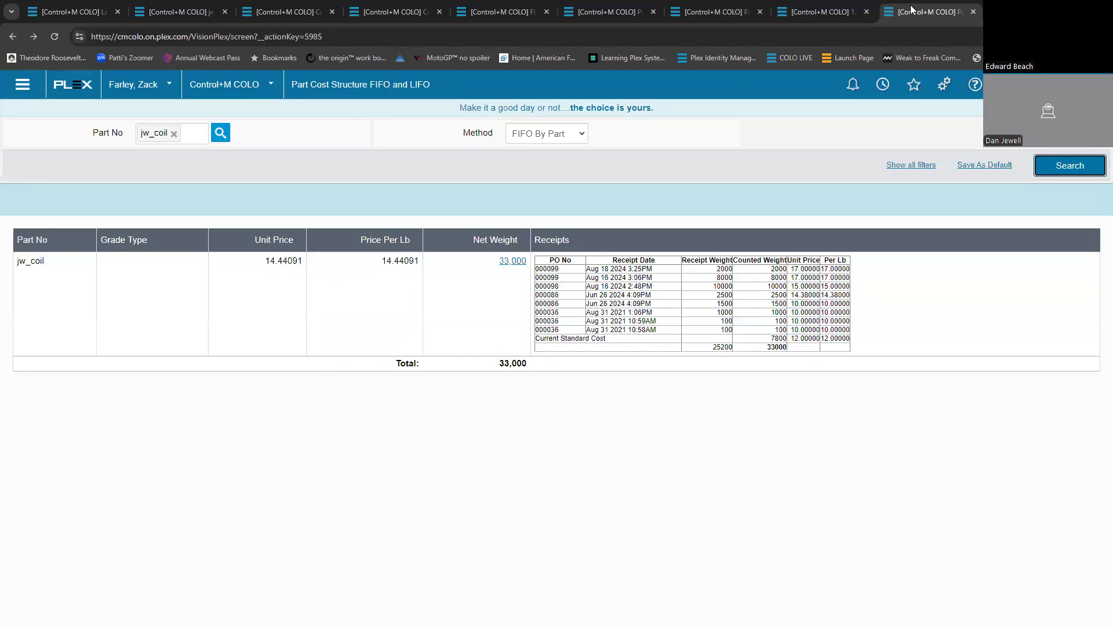
{"action": "left_click", "coordinate": [1056, 164]}
{"action": "left_click", "coordinate": [796, 4]}
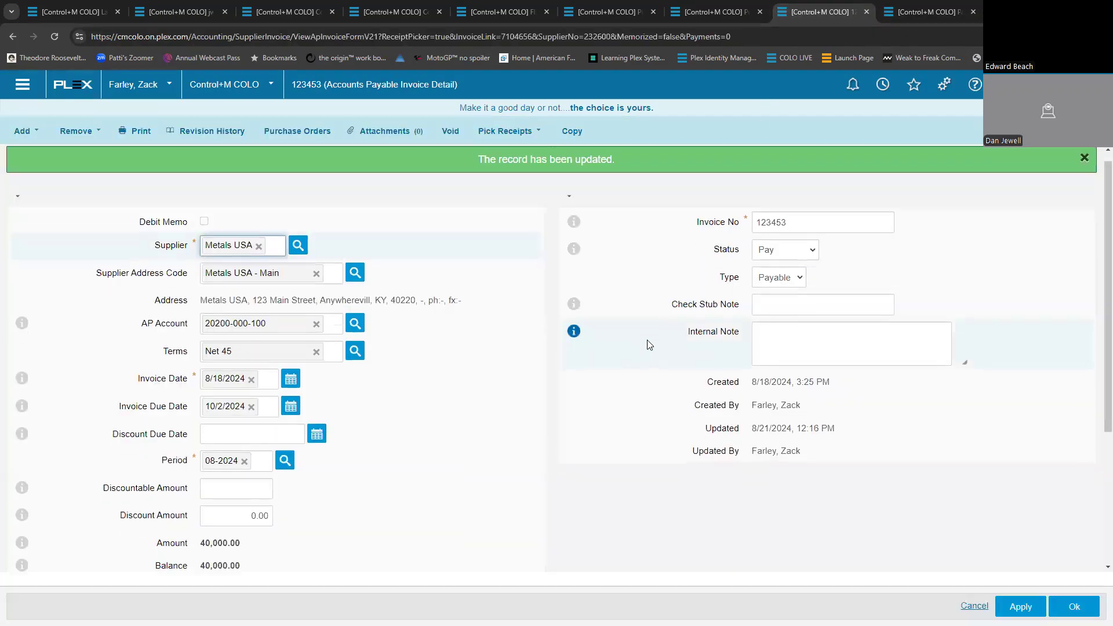
{"action": "scroll", "coordinate": [649, 344], "scroll_direction": "down", "scroll_amount": 4}
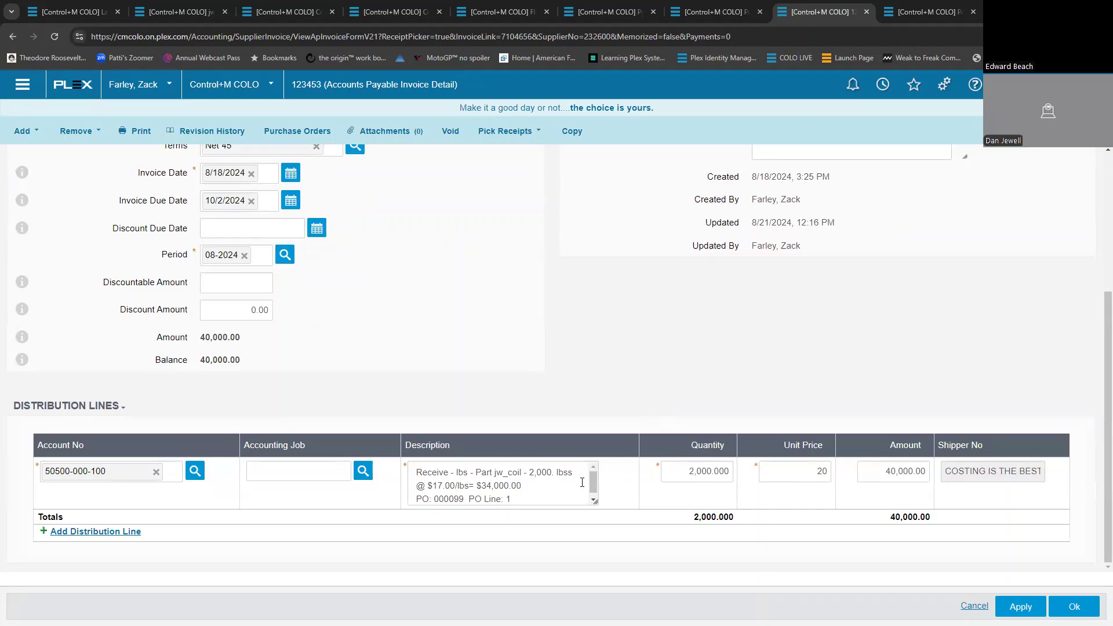
{"action": "left_click", "coordinate": [821, 474]}
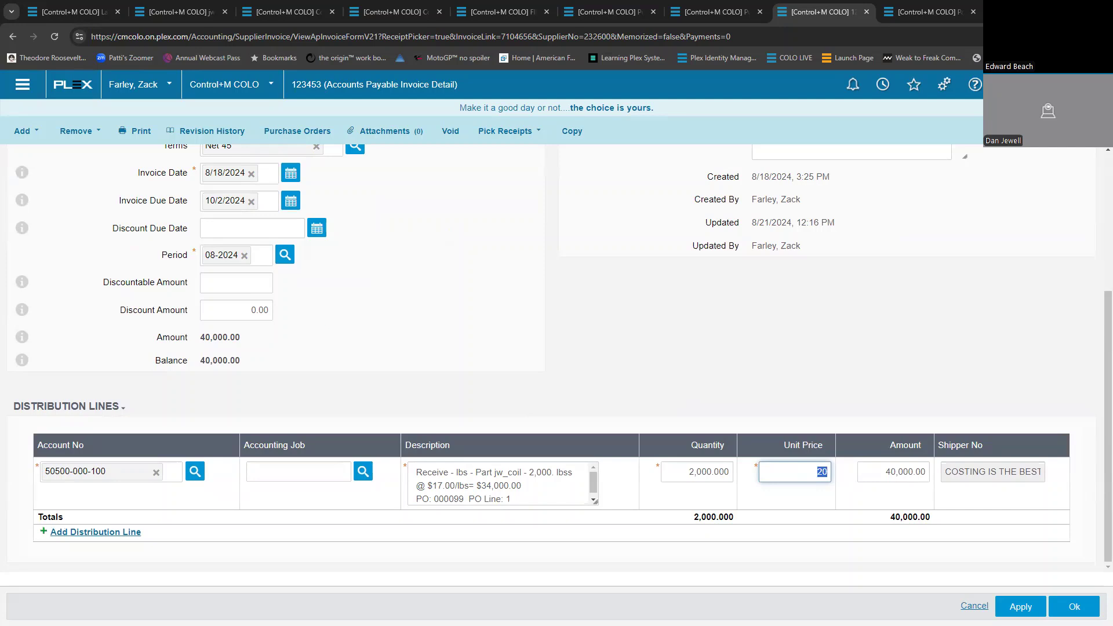
{"action": "key", "text": "Return"}
{"action": "left_click", "coordinate": [908, 11]}
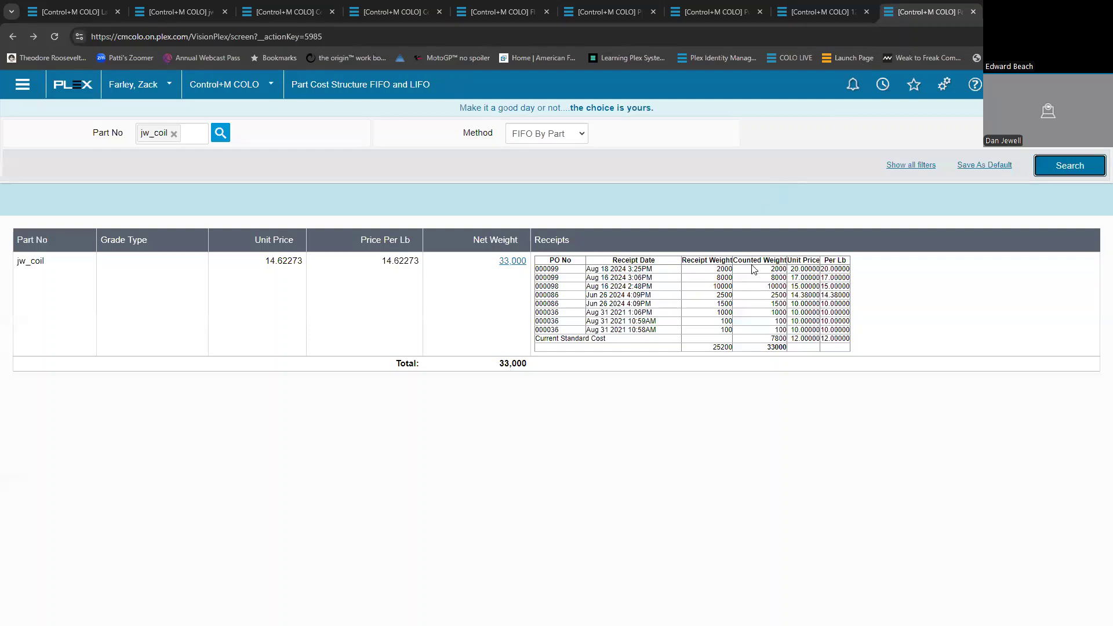
{"action": "left_click", "coordinate": [810, 13]}
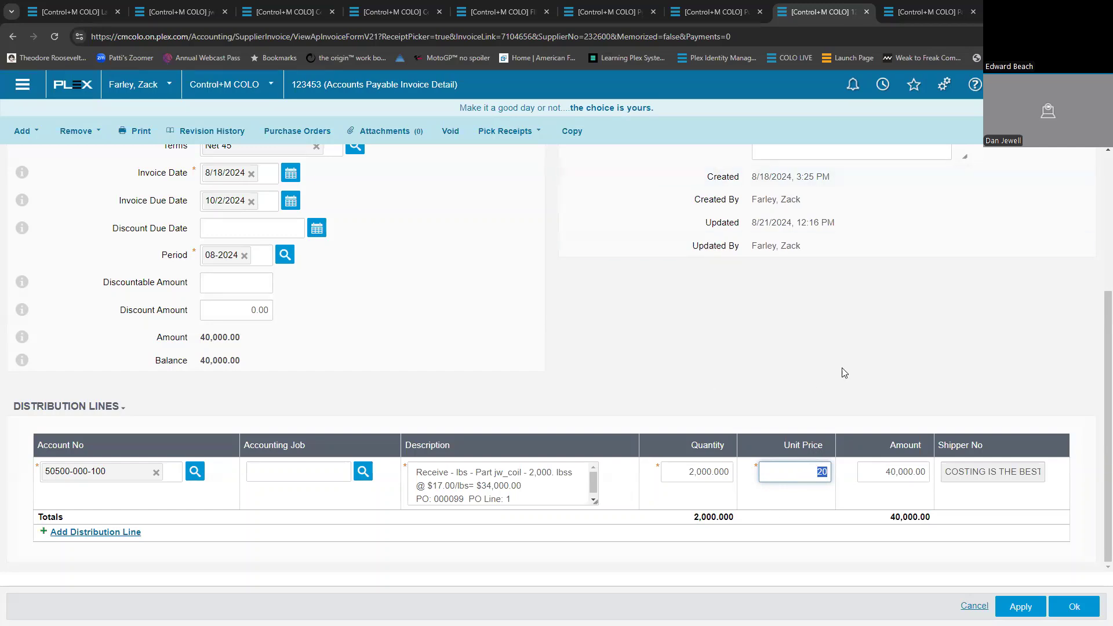
{"action": "left_click", "coordinate": [927, 7]}
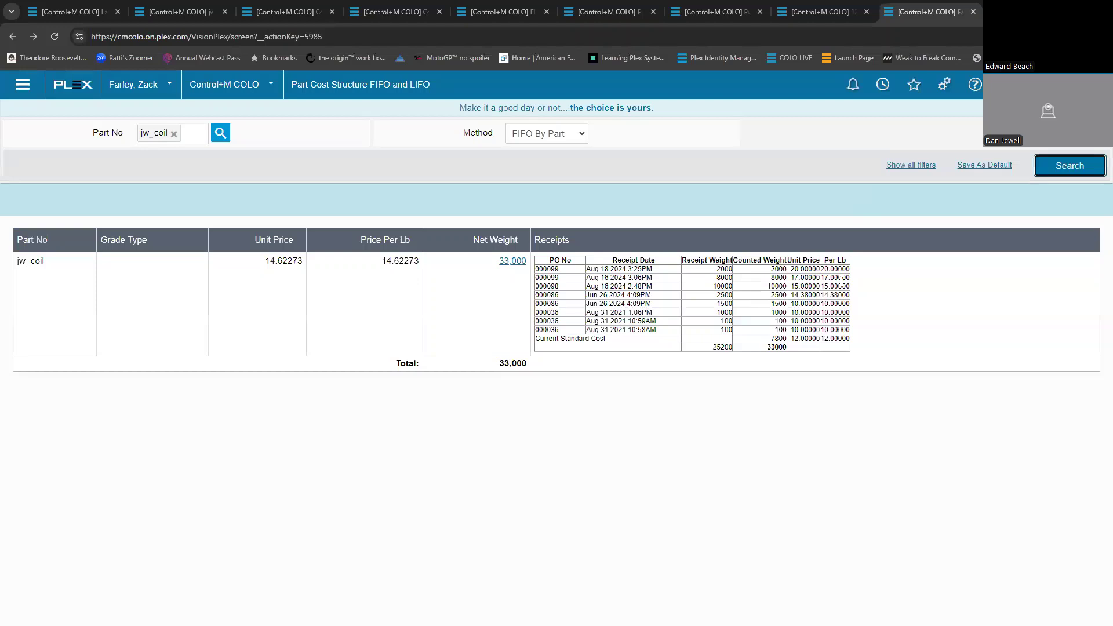
Step: Recalculate the FIFO cost model in the cost structure for the JW parts
{"action": "left_click", "coordinate": [286, 11]}
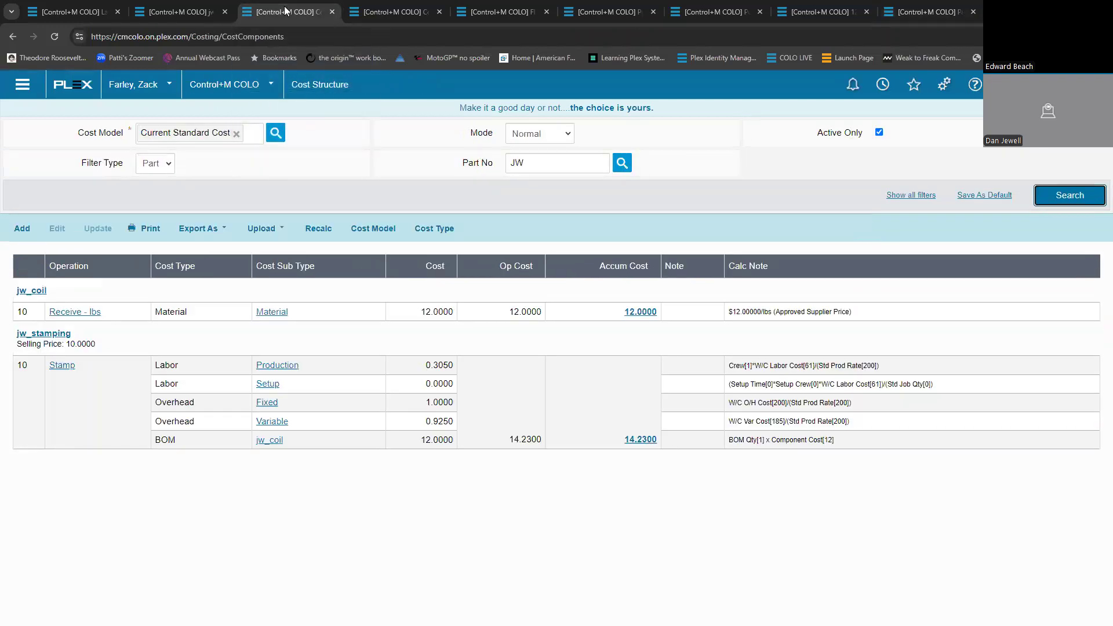
{"action": "left_click", "coordinate": [379, 12]}
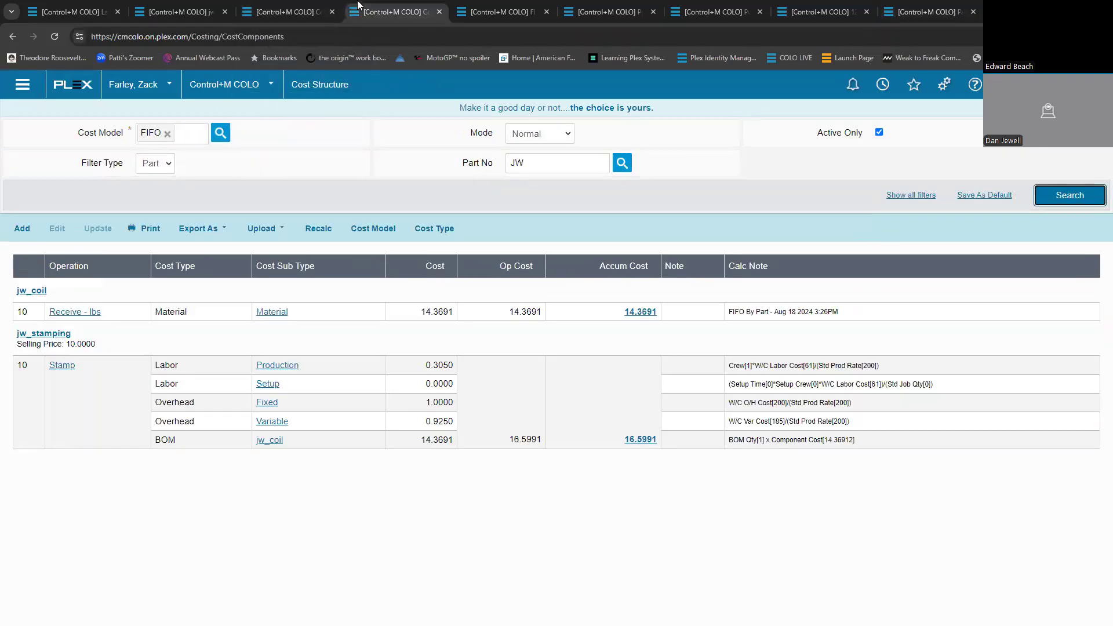
{"action": "left_click", "coordinate": [325, 227]}
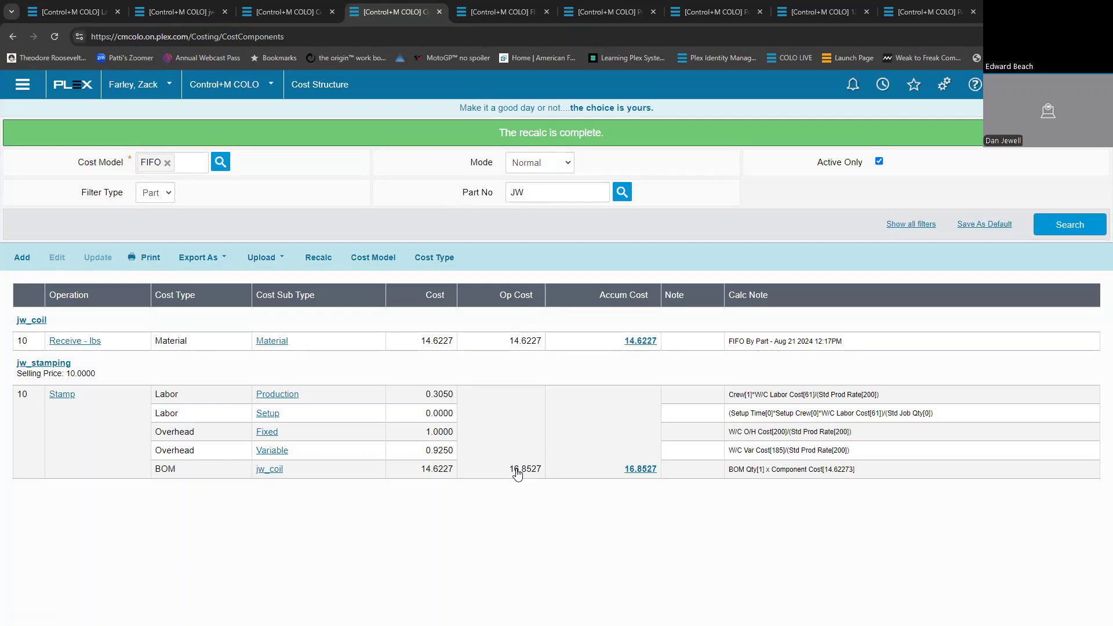
Step: Review jw_coil's Purchase Price Variance against Current Standard Cost and rerun the variance report against the FIFO cost model for 8/18/2024 receipts
{"action": "left_click", "coordinate": [497, 8]}
{"action": "left_click", "coordinate": [621, 8]}
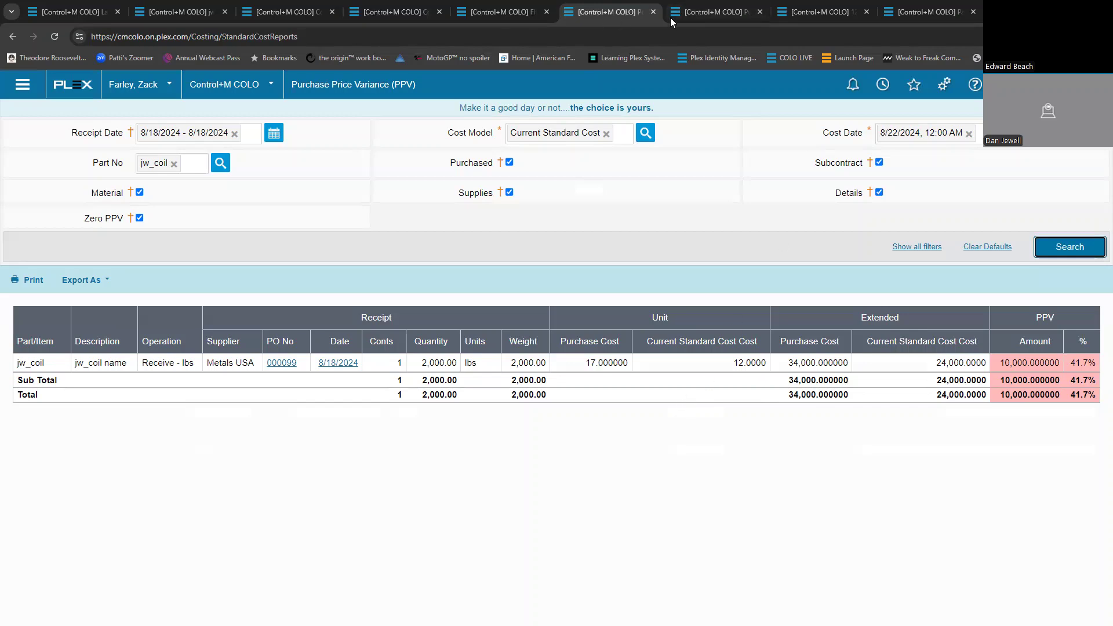
{"action": "left_click", "coordinate": [692, 11]}
{"action": "left_click", "coordinate": [1050, 253]}
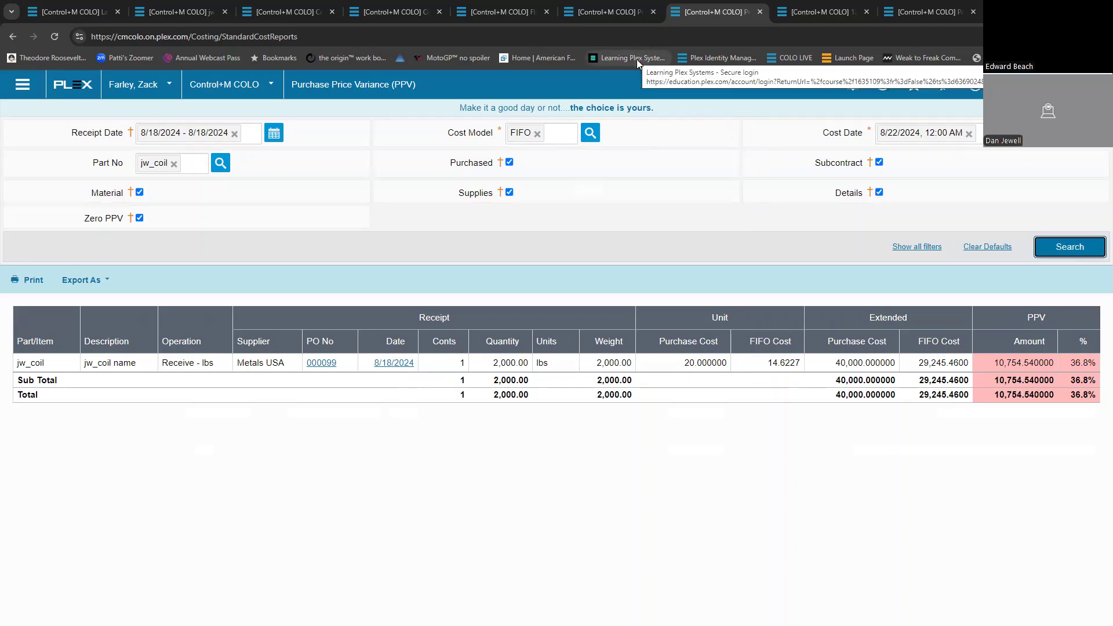
Step: Compare jw_coil's Purchase Price Variance against Current Standard Cost with the unit price on the supplier invoice's distribution line
{"action": "left_click", "coordinate": [606, 12]}
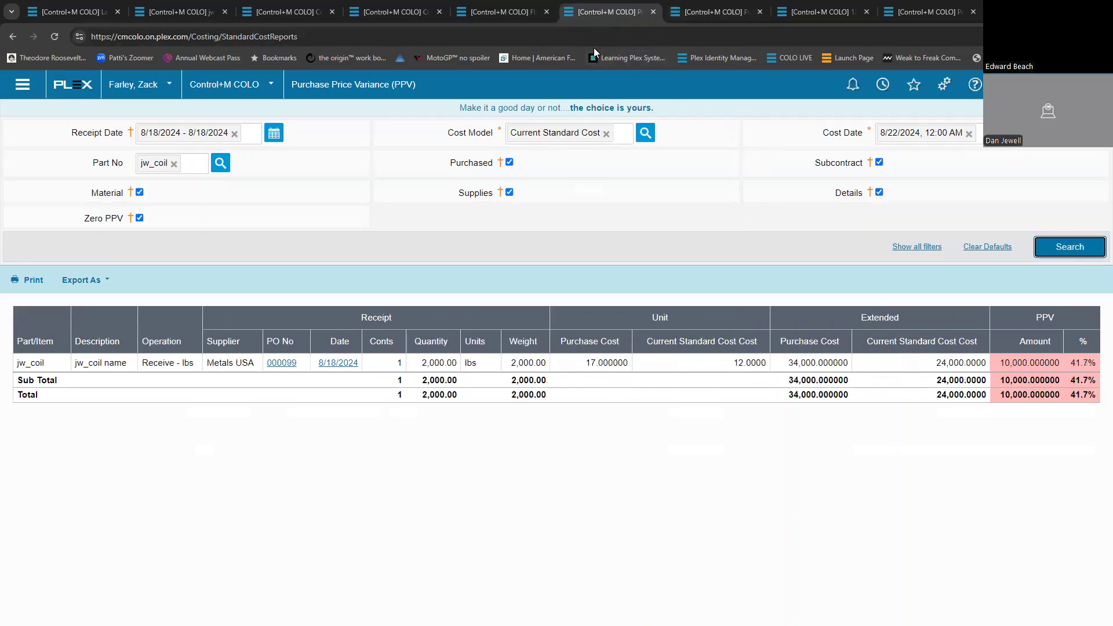
{"action": "left_click", "coordinate": [829, 12]}
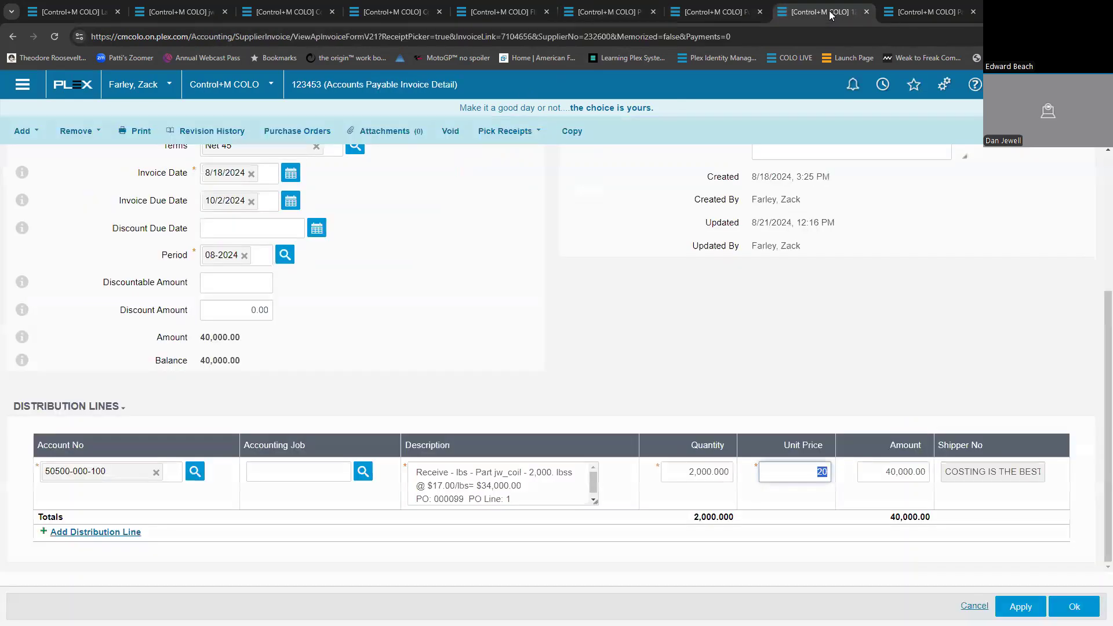
{"action": "left_click", "coordinate": [630, 7]}
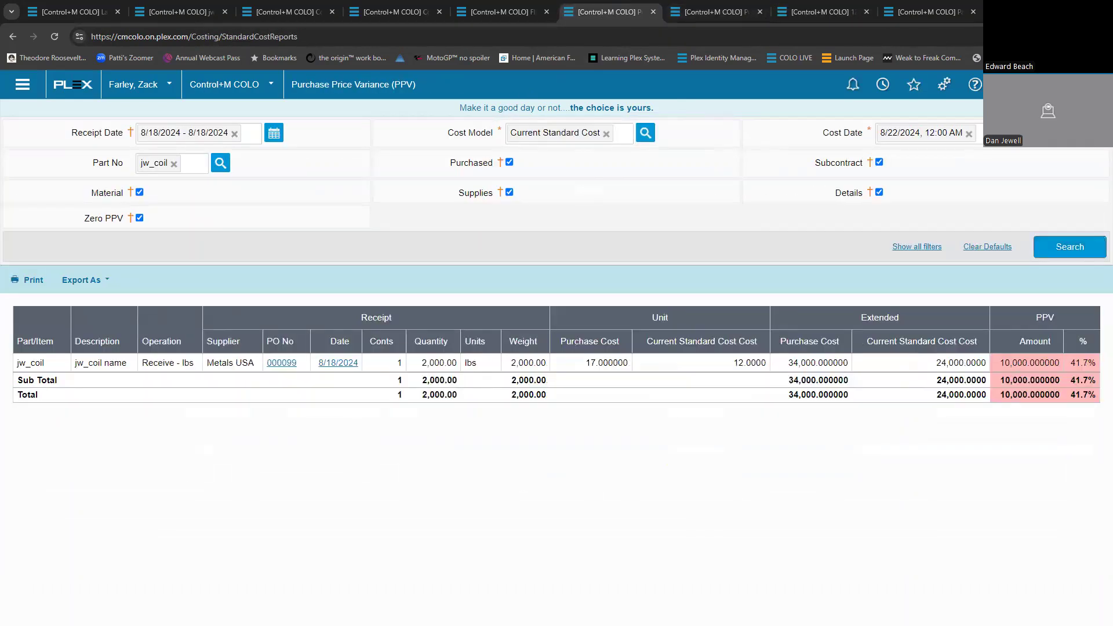
Step: Find and open the Gross Margin report in place of the Current Standard Cost variance report, and duplicate its browser tab
{"action": "type", "text": "Gross mar"}
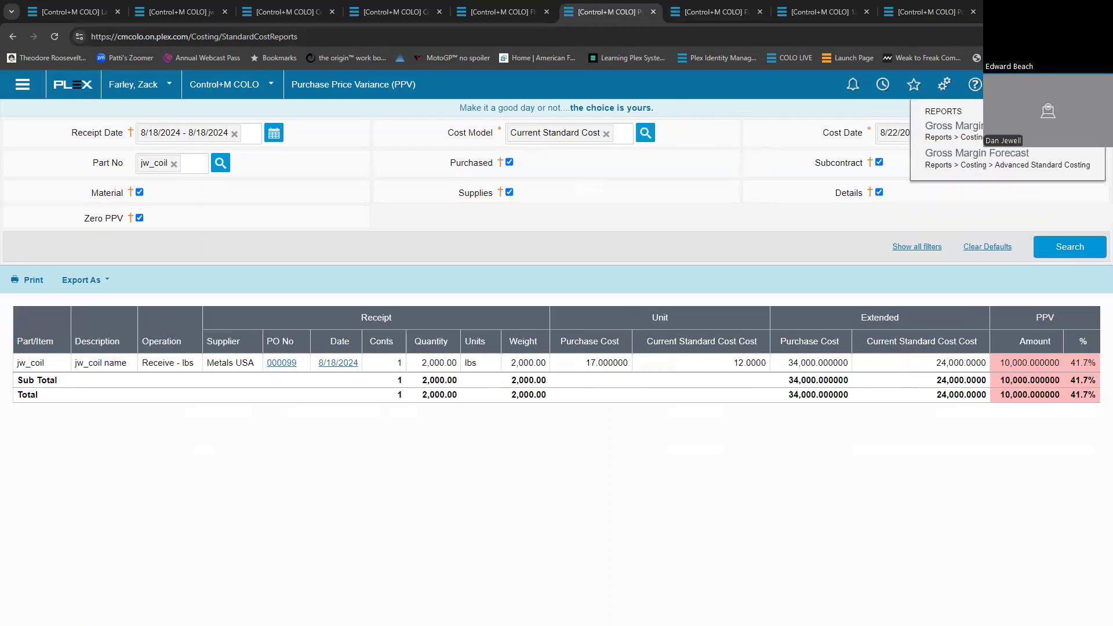
{"action": "key", "text": "Return"}
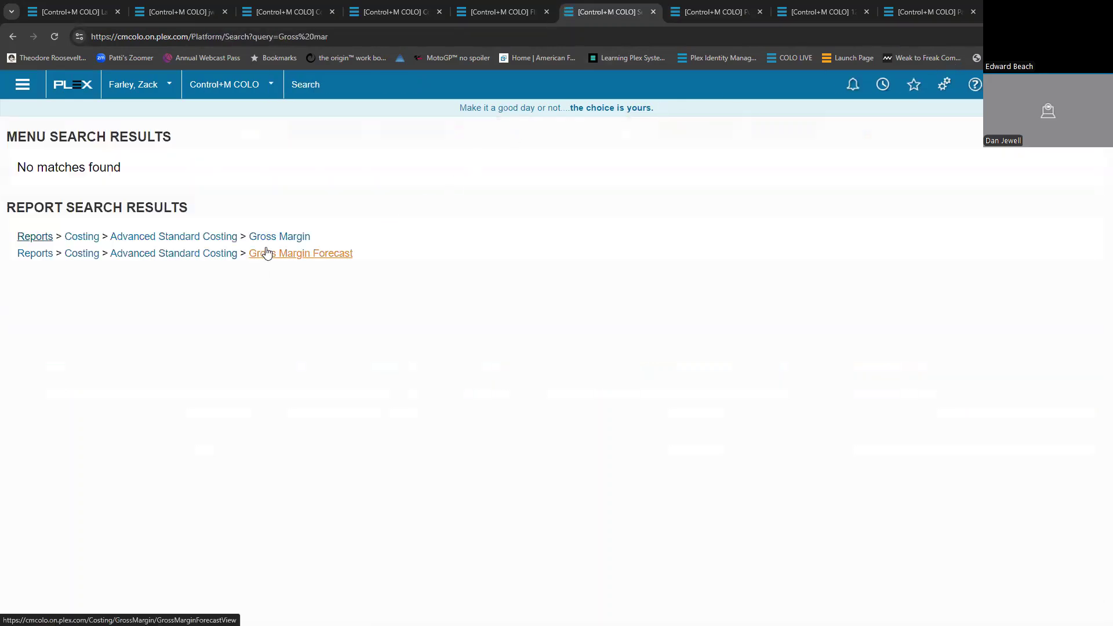
{"action": "left_click", "coordinate": [267, 235]}
{"action": "right_click", "coordinate": [607, 15]}
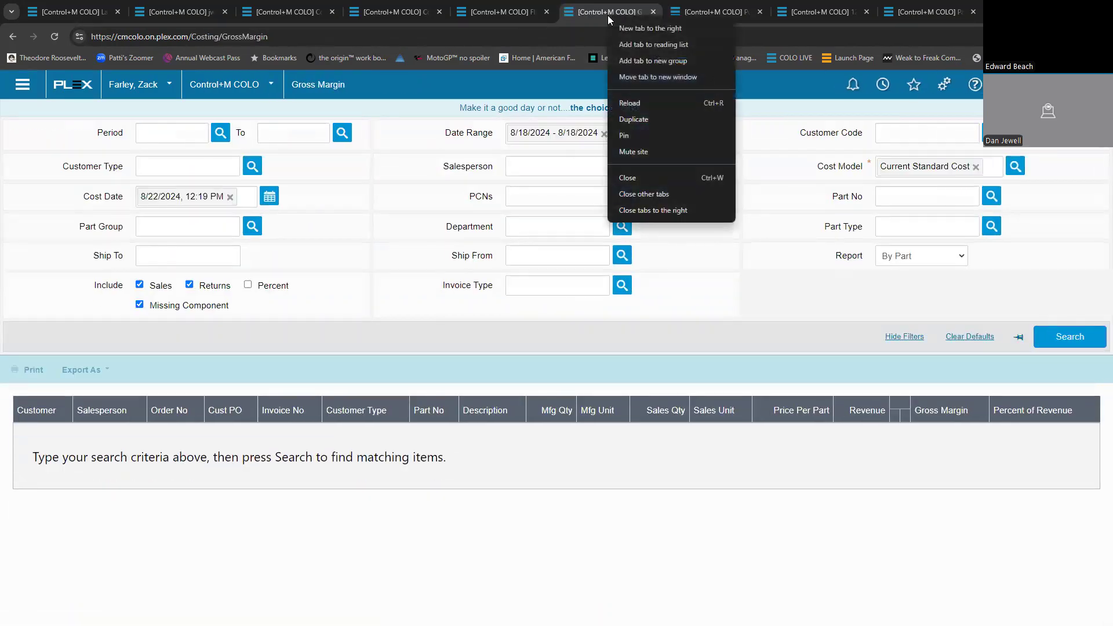
{"action": "left_click", "coordinate": [634, 120]}
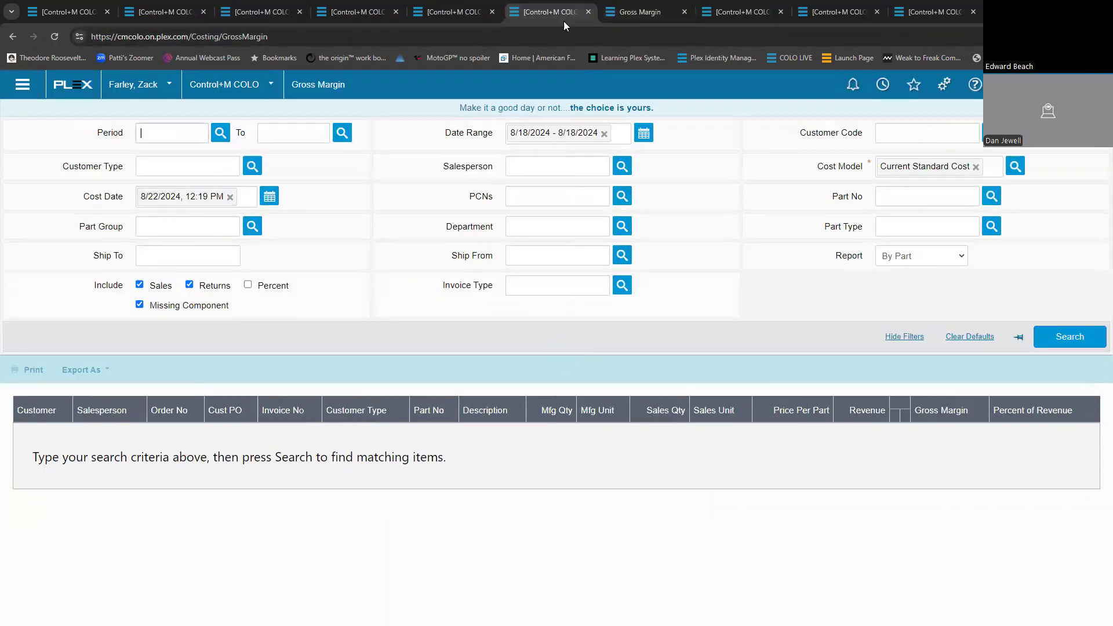
Step: Run the Gross Margin report By Part for 8/18/2024 against the Current Standard Cost model
{"action": "left_click", "coordinate": [644, 133]}
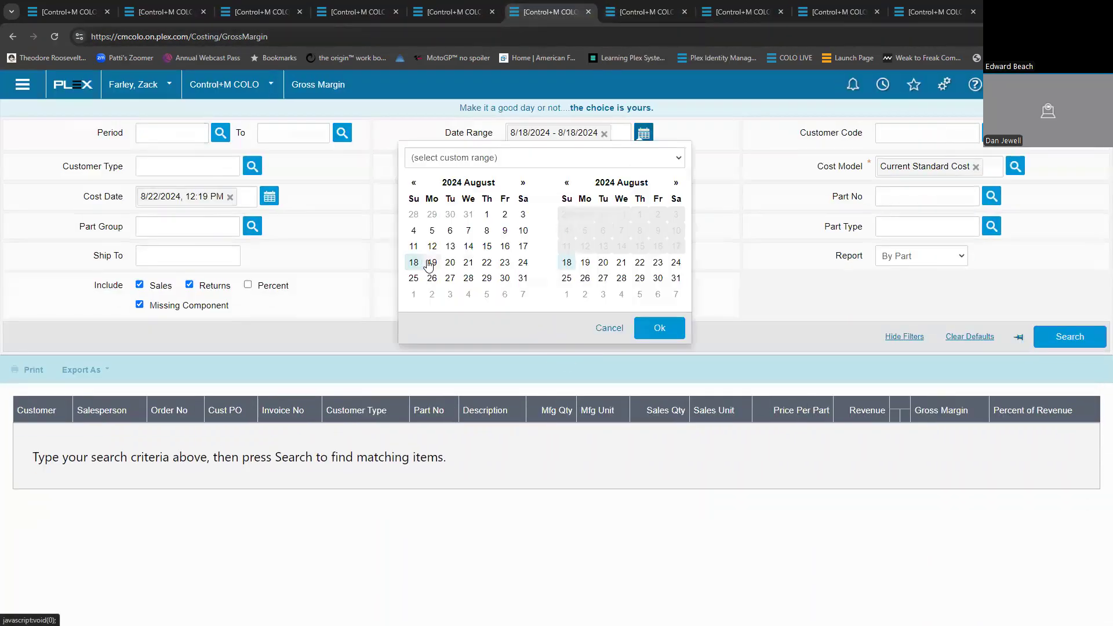
{"action": "left_click", "coordinate": [652, 328]}
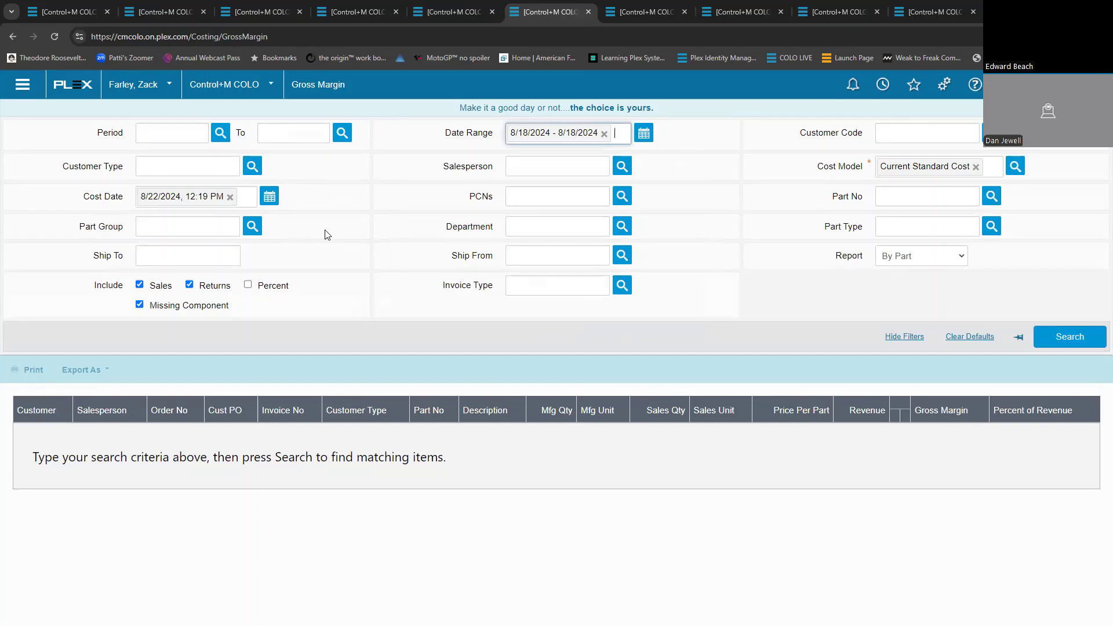
{"action": "left_click", "coordinate": [1065, 346]}
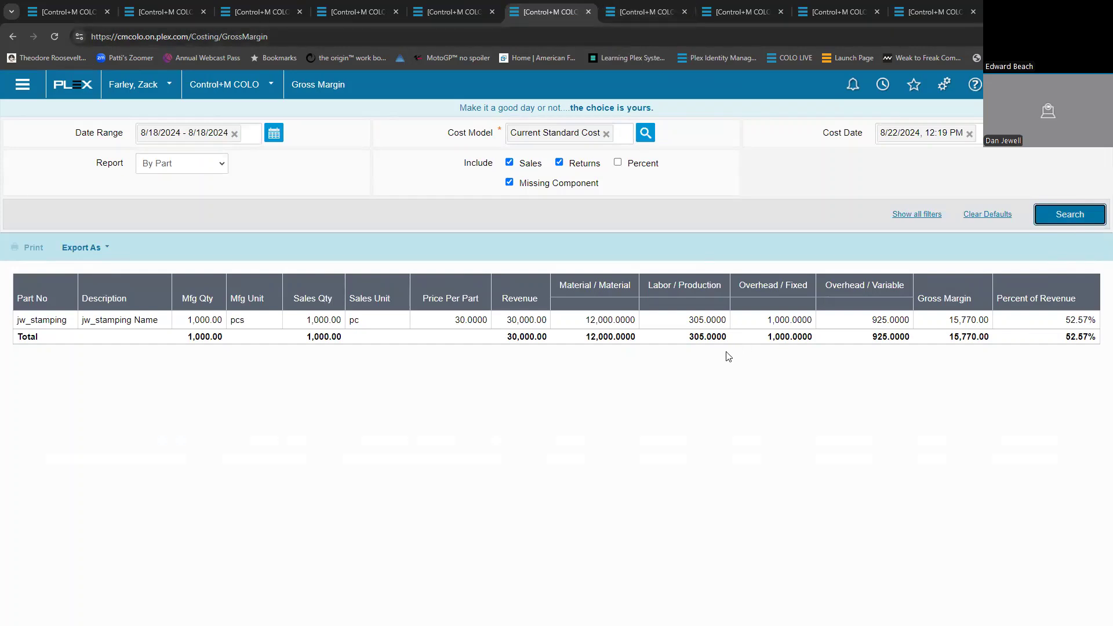
Step: Switch the Gross Margin report's cost model to FIFO and rerun it for 8/18/2024
{"action": "left_click", "coordinate": [647, 136]}
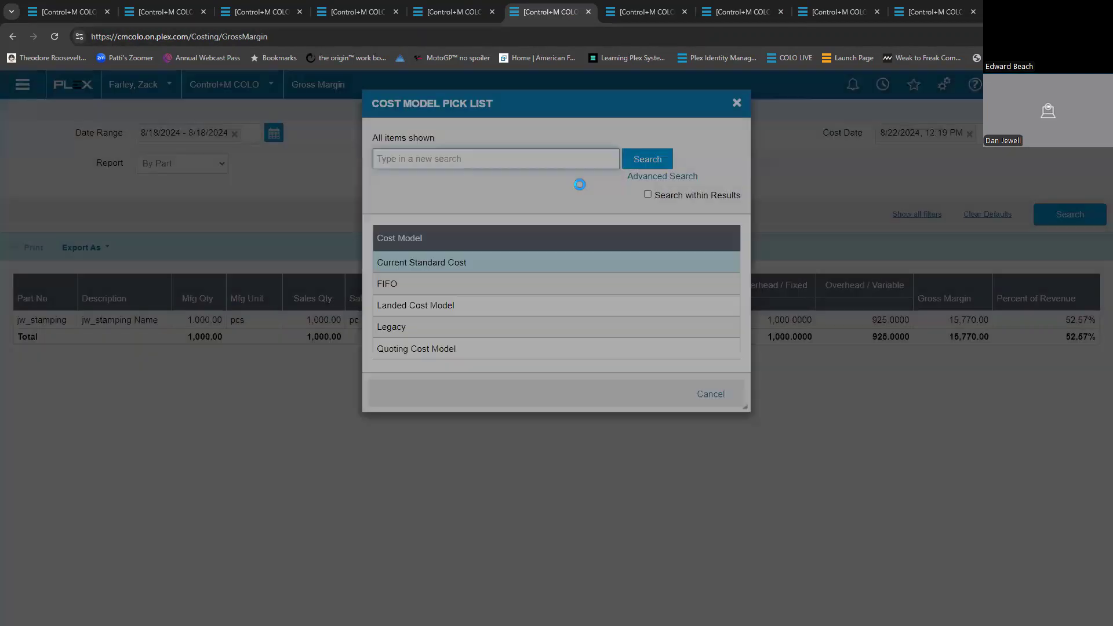
{"action": "left_click", "coordinate": [568, 283]}
{"action": "left_click", "coordinate": [1067, 213]}
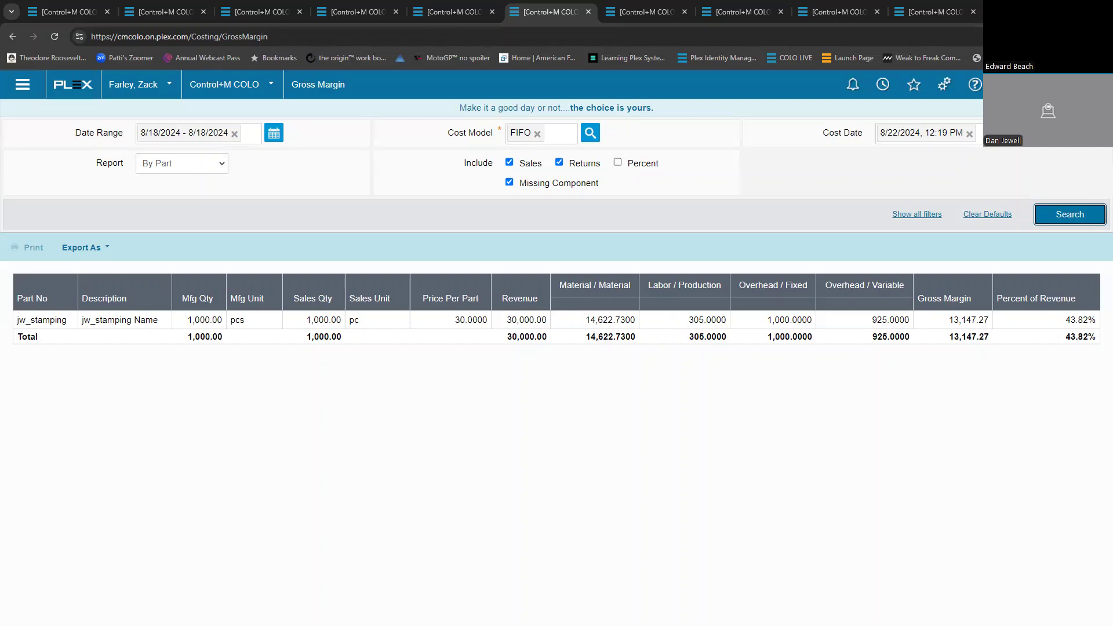
Step: Review jw_coil's FIFO By Part cost structure with raw data displayed, and rerun the report with raw data turned off
{"action": "left_click", "coordinate": [925, 11]}
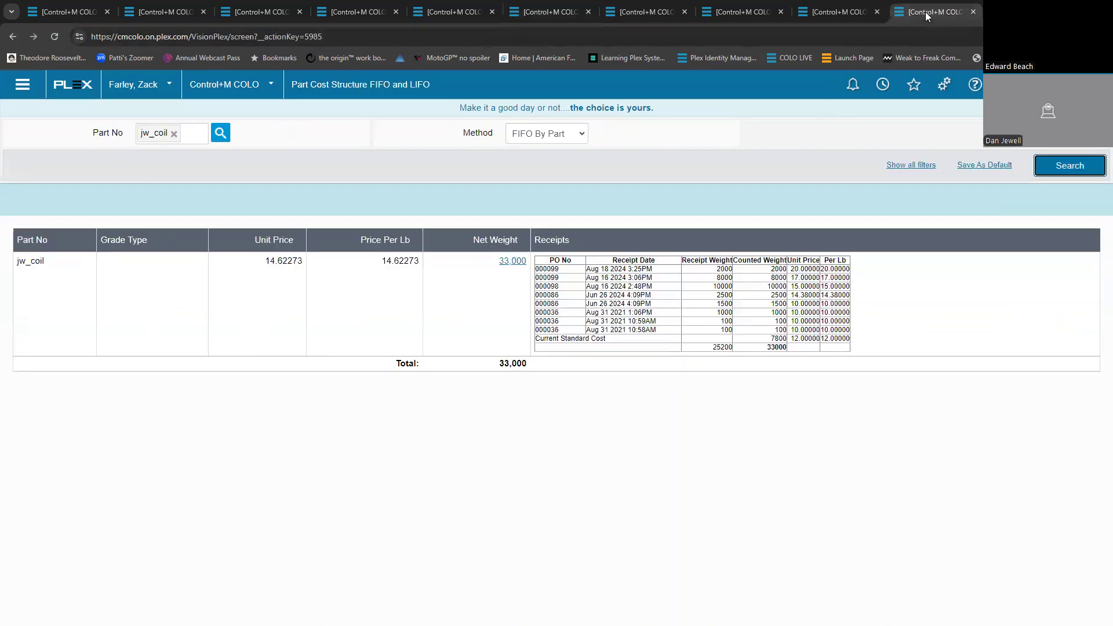
{"action": "left_click", "coordinate": [895, 166]}
{"action": "left_click", "coordinate": [139, 192]}
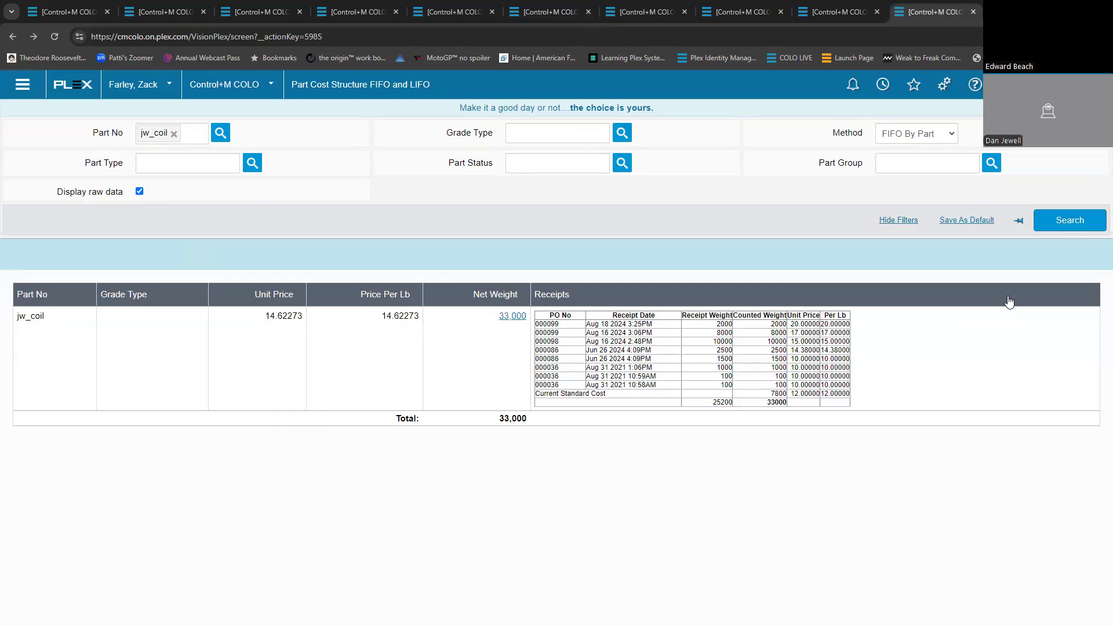
{"action": "left_click", "coordinate": [1069, 220]}
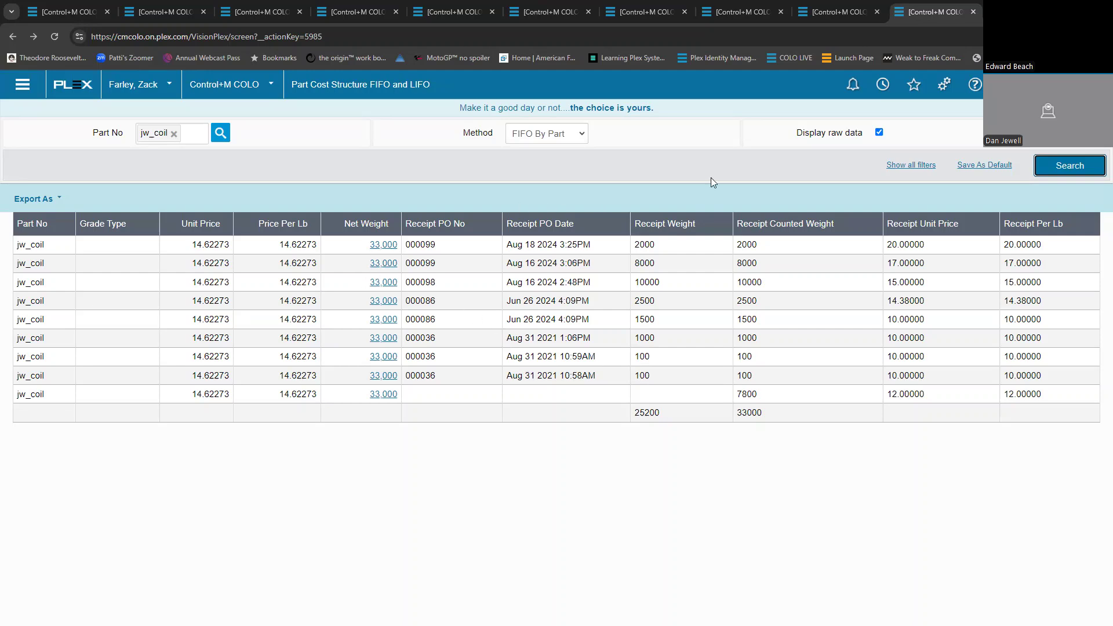
{"action": "left_click", "coordinate": [879, 132]}
{"action": "left_click", "coordinate": [1044, 168]}
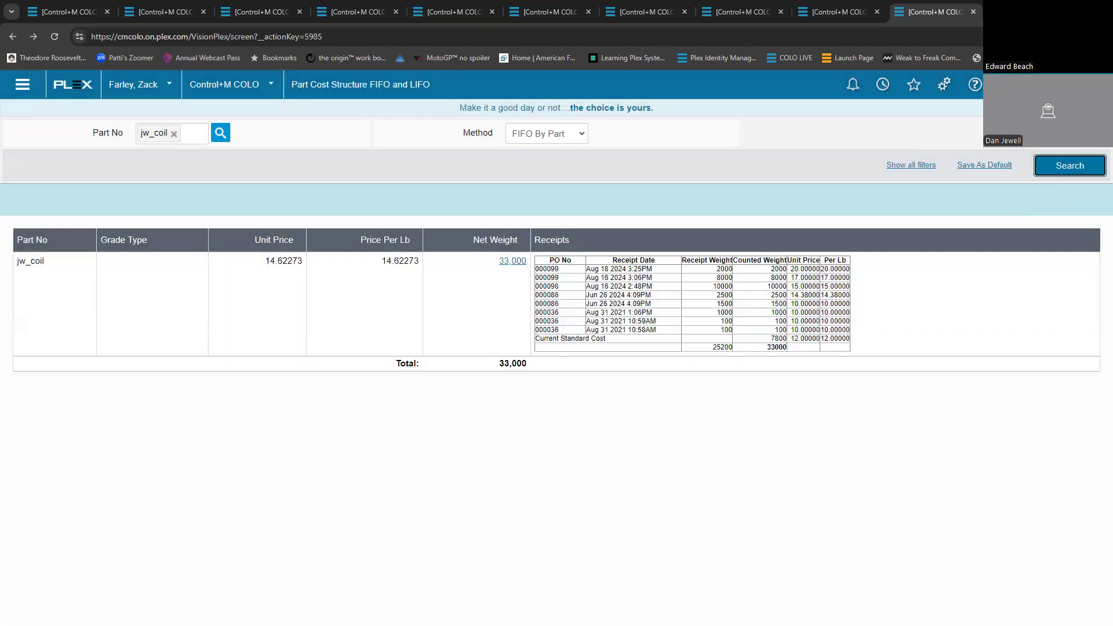
{"action": "key", "text": "alt+Tab"}
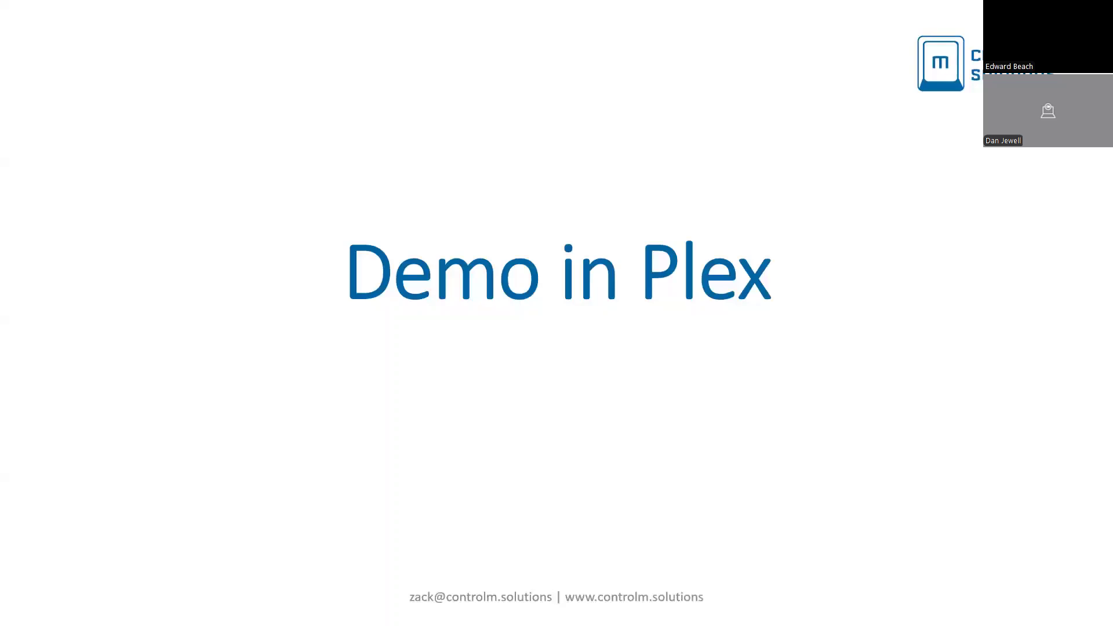
{"action": "key", "text": "Right"}
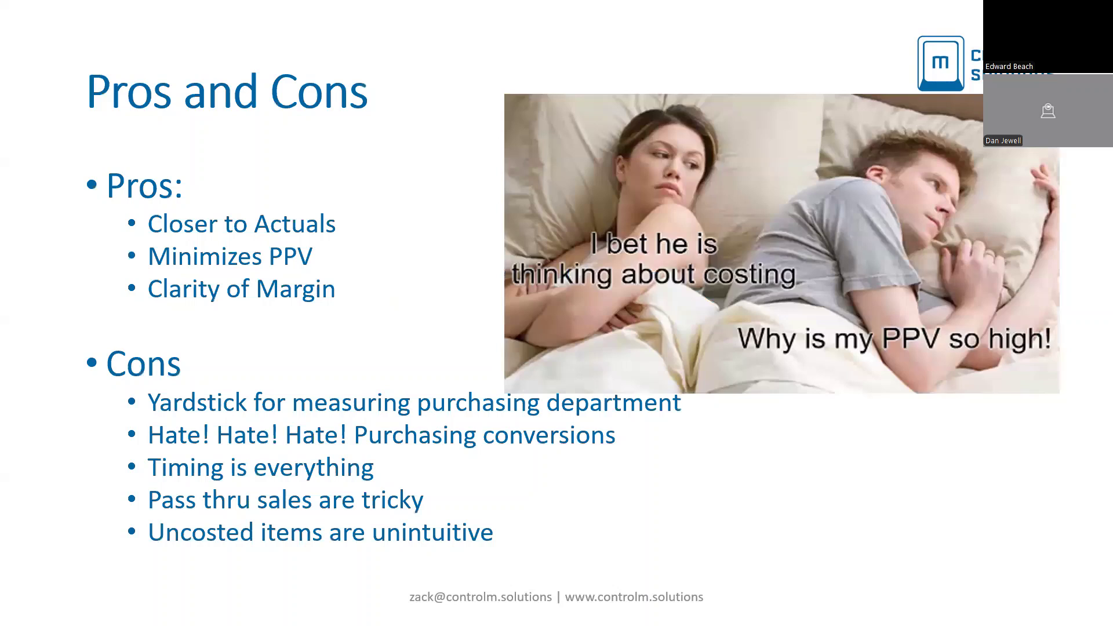